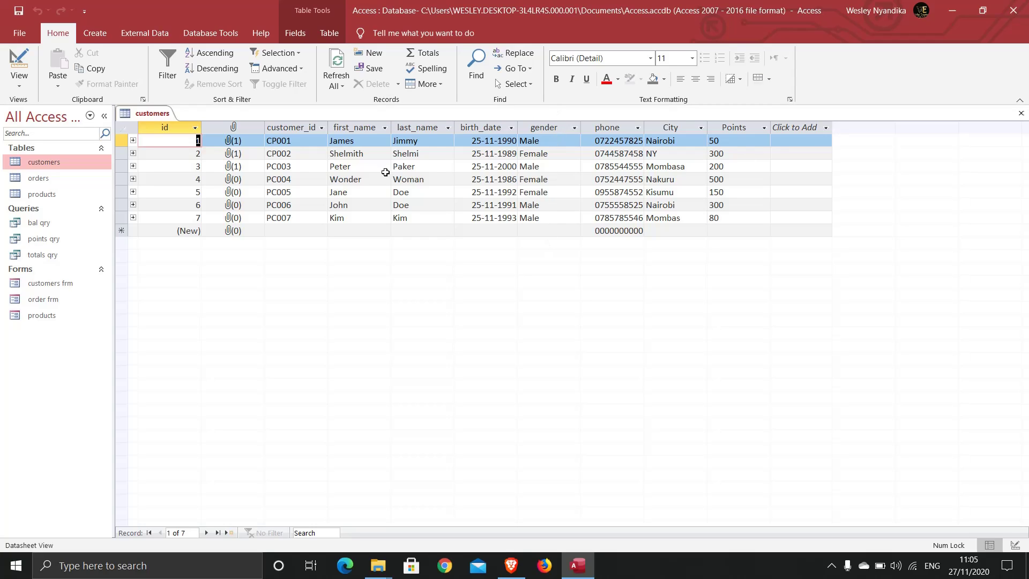
Close the customers table and create a blank form in Design View.
{"action": "right_click", "coordinate": [145, 117]}
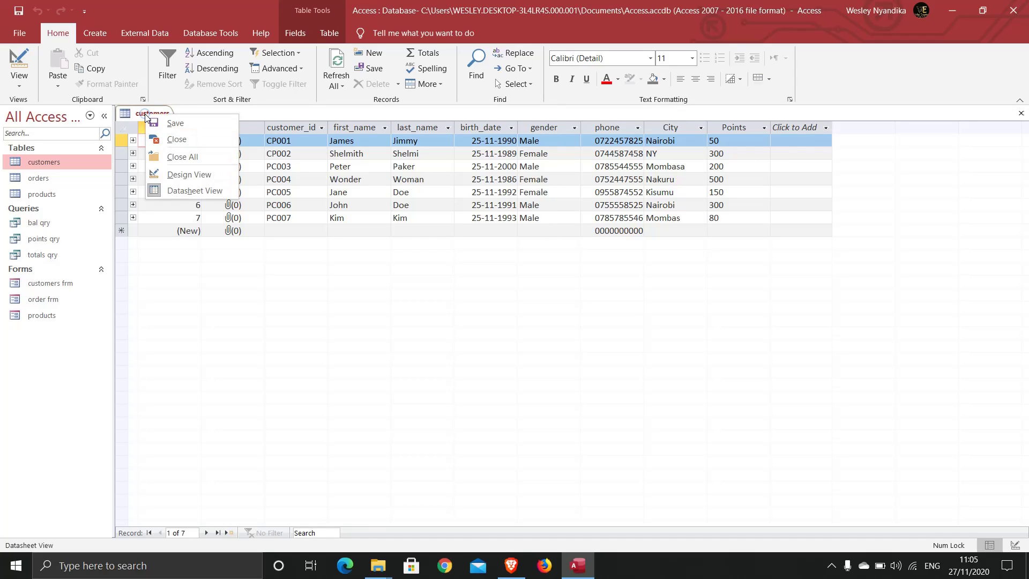
{"action": "left_click", "coordinate": [181, 142]}
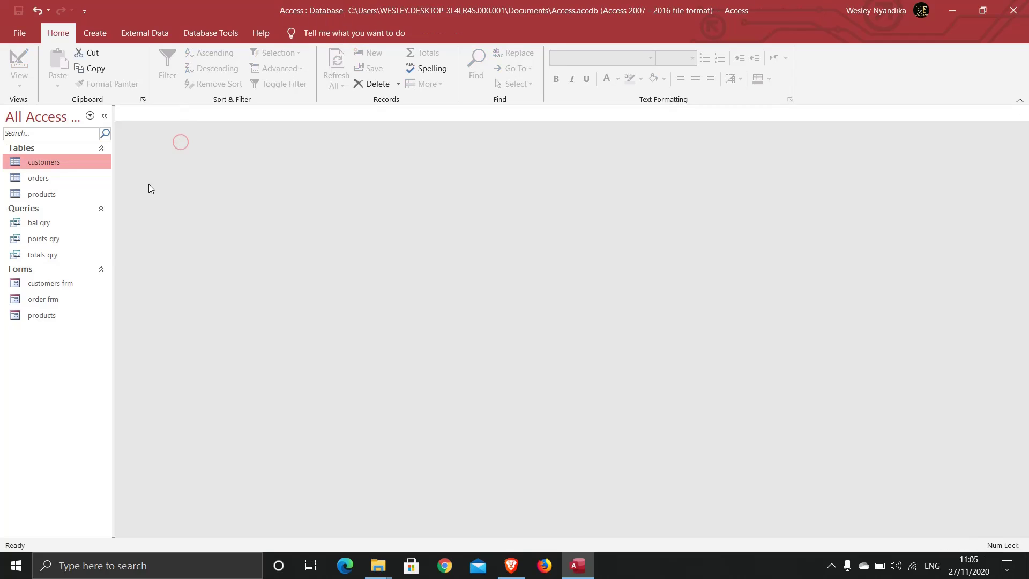
{"action": "left_click", "coordinate": [48, 352]}
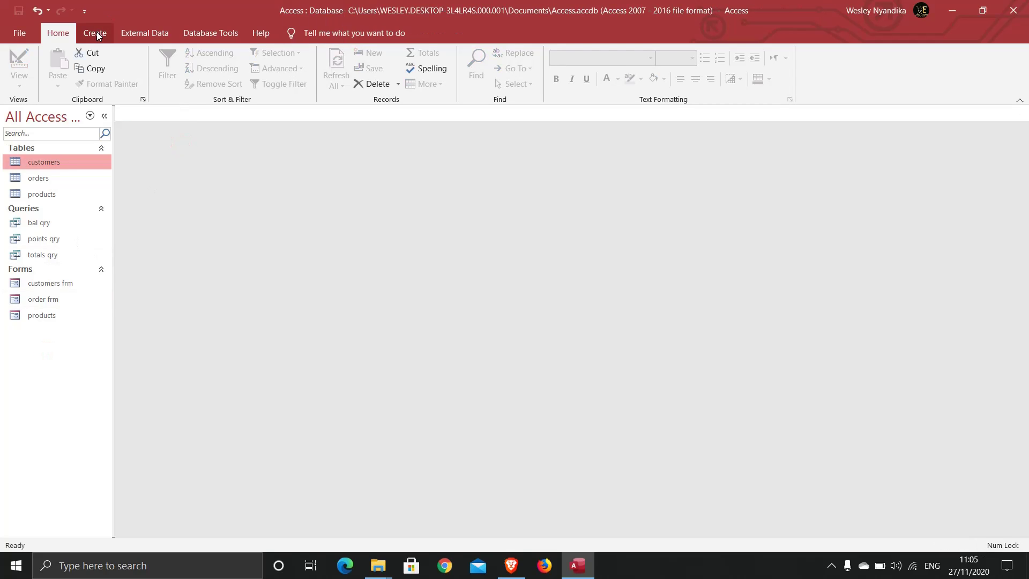
{"action": "left_click", "coordinate": [97, 34]}
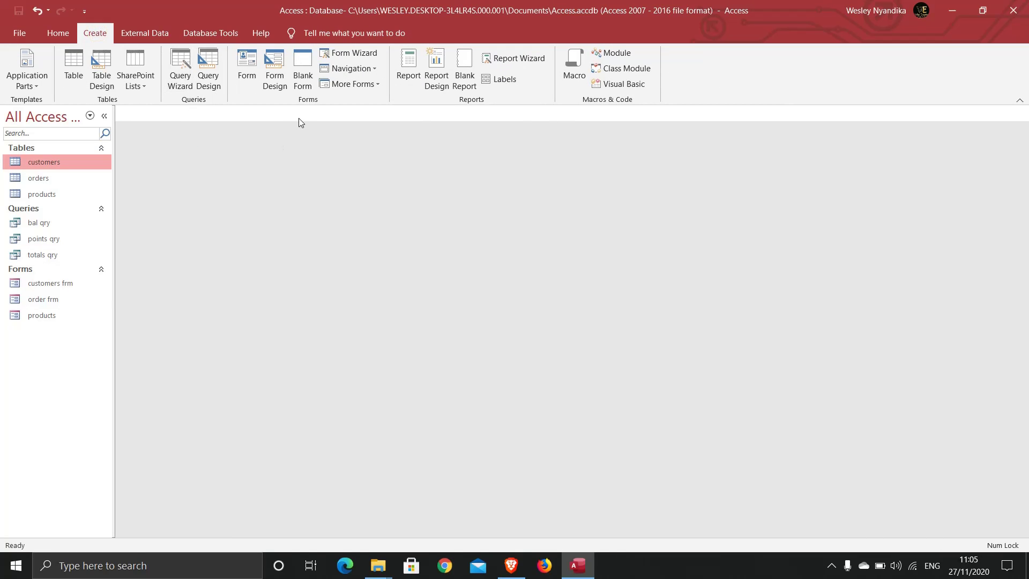
{"action": "left_click", "coordinate": [274, 73]}
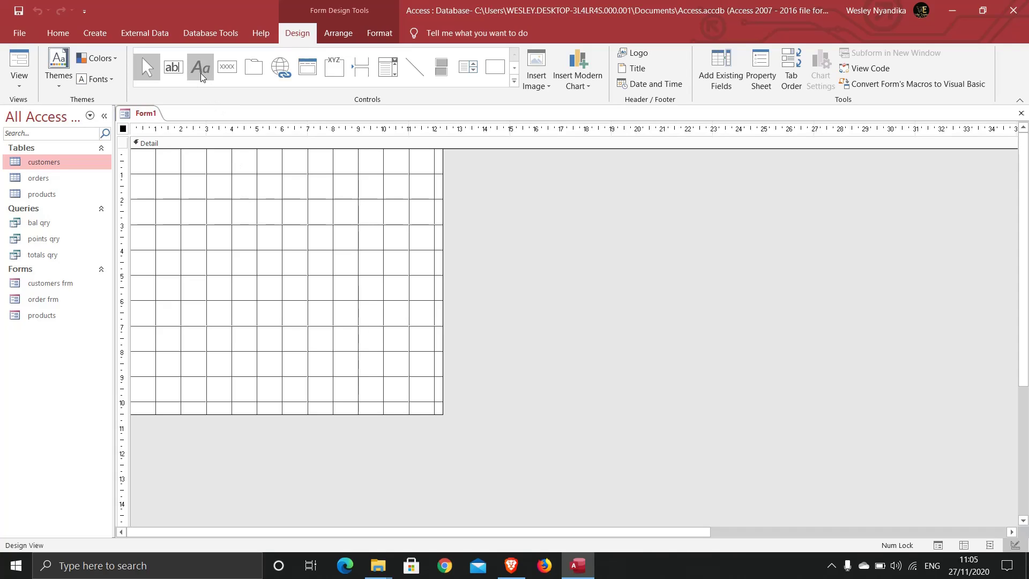
Add a text box about 4.6 cm wide and 1 cm high to the Detail section, with its label reading "Input the Gender".
{"action": "left_click", "coordinate": [170, 71]}
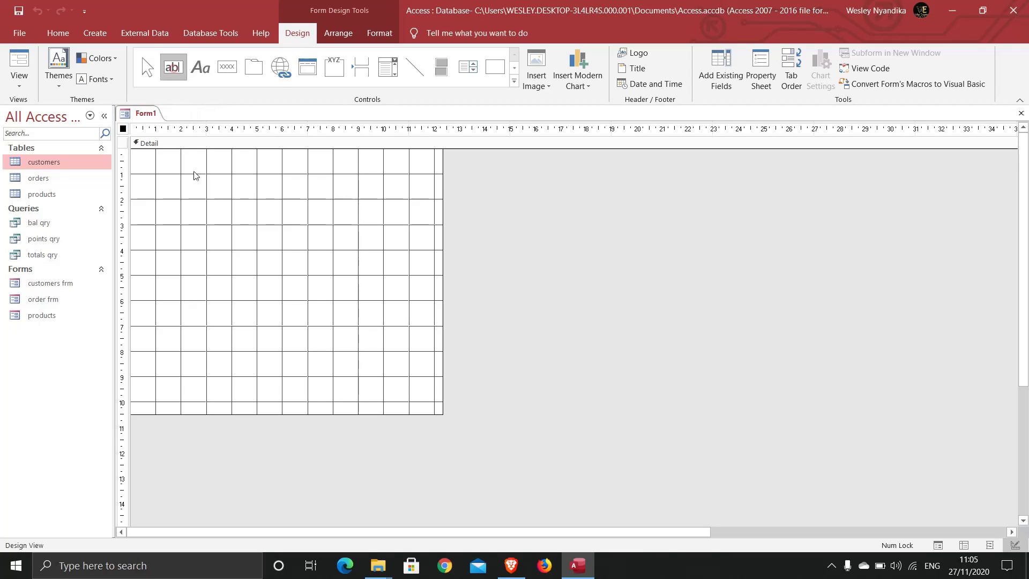
{"action": "mouse_move", "coordinate": [208, 202]}
{"action": "left_mouse_down"}
{"action": "mouse_move", "coordinate": [262, 228]}
{"action": "mouse_move", "coordinate": [324, 221]}
{"action": "left_mouse_up"}
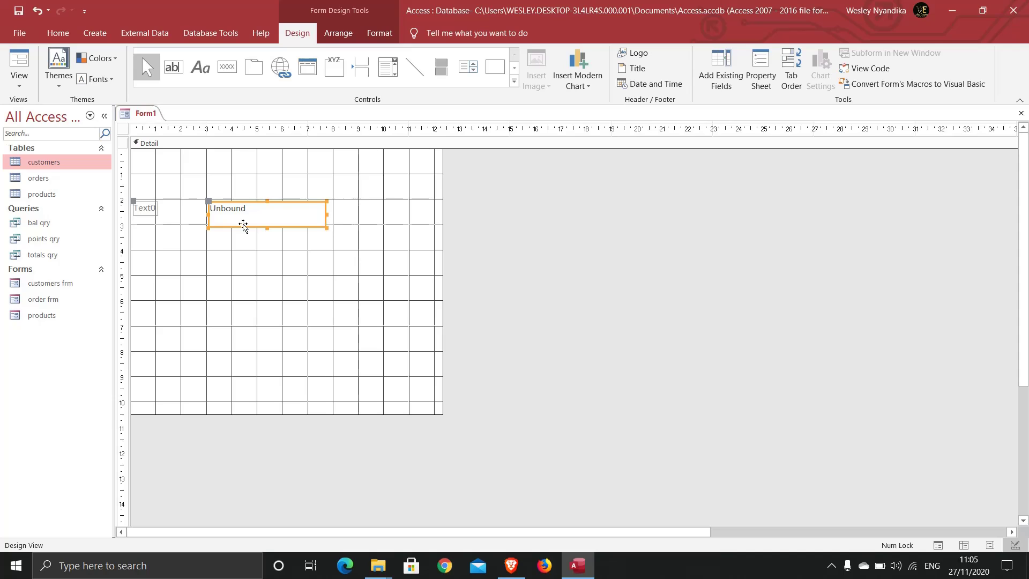
{"action": "double_click", "coordinate": [151, 210]}
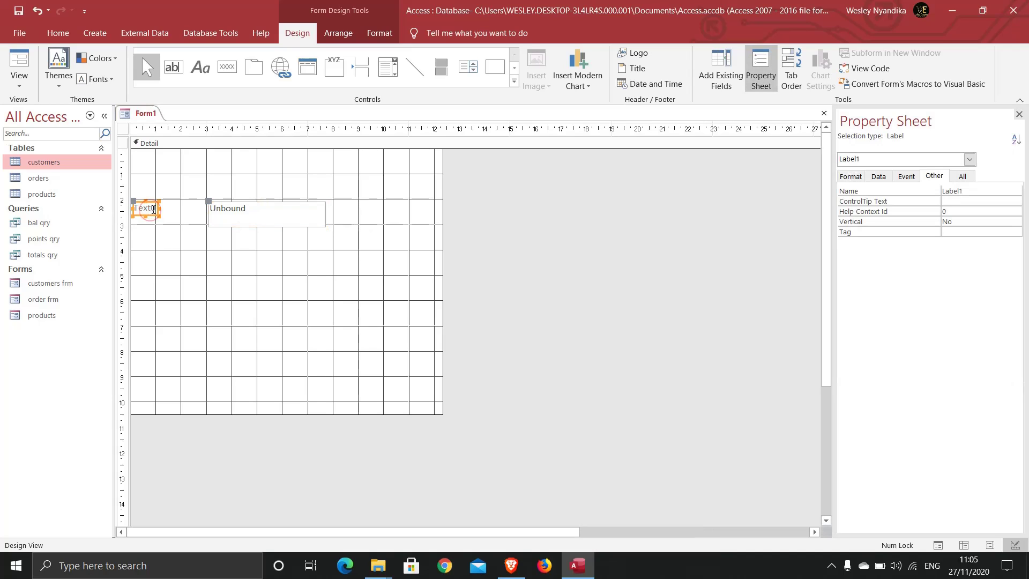
{"action": "left_click", "coordinate": [153, 209]}
{"action": "double_click", "coordinate": [151, 209]}
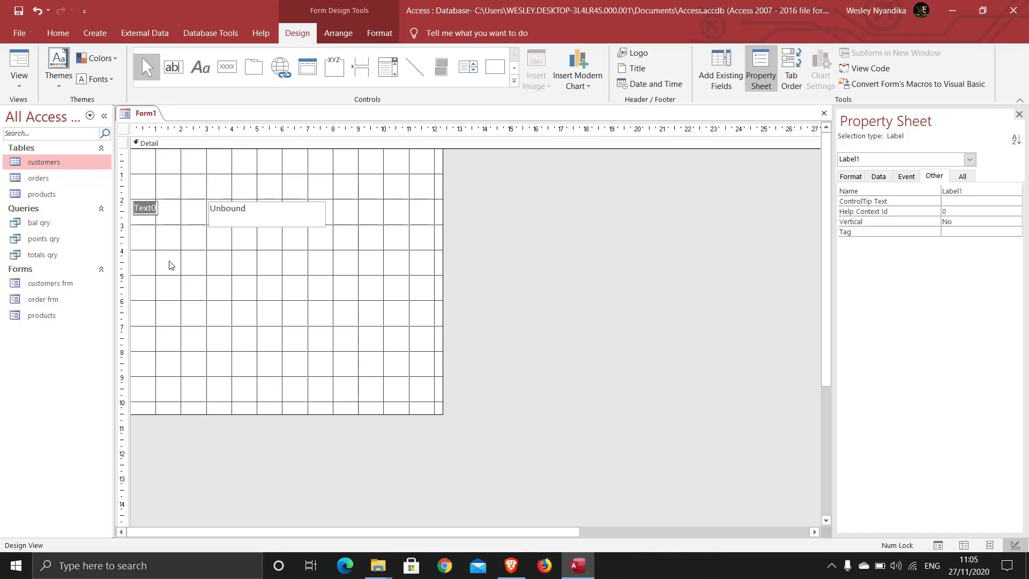
{"action": "type", "text": "G"}
{"action": "key", "text": "BackSpace"}
{"action": "type", "text": "T"}
{"action": "type", "text": "In"}
{"action": "type", "text": "put the "}
{"action": "type", "text": "Gender"}
{"action": "left_click", "coordinate": [242, 216]}
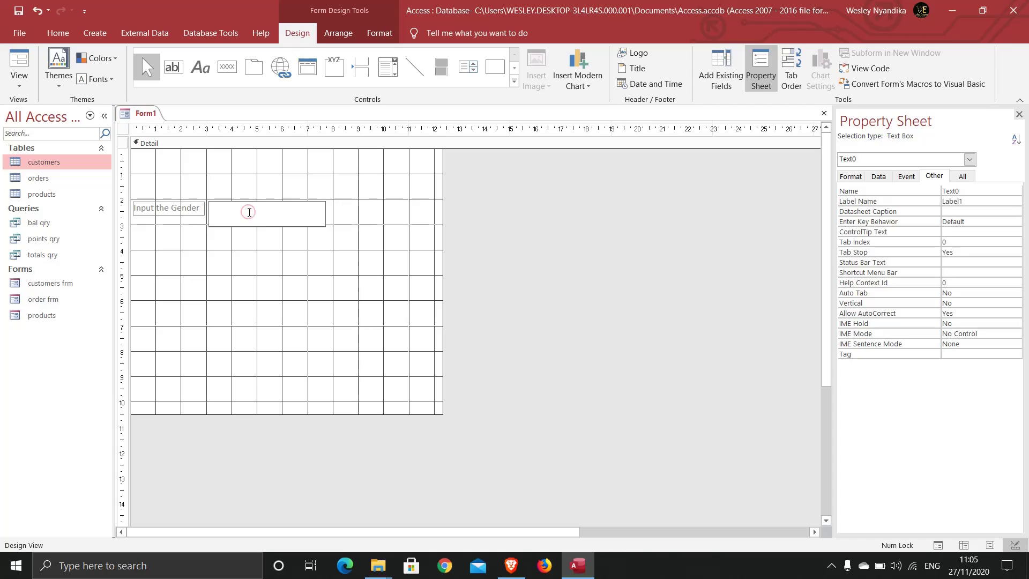
{"action": "left_click", "coordinate": [243, 244]}
Set the Name property of the text box beside "Input the Gender" to txtgender.
{"action": "left_click", "coordinate": [241, 216]}
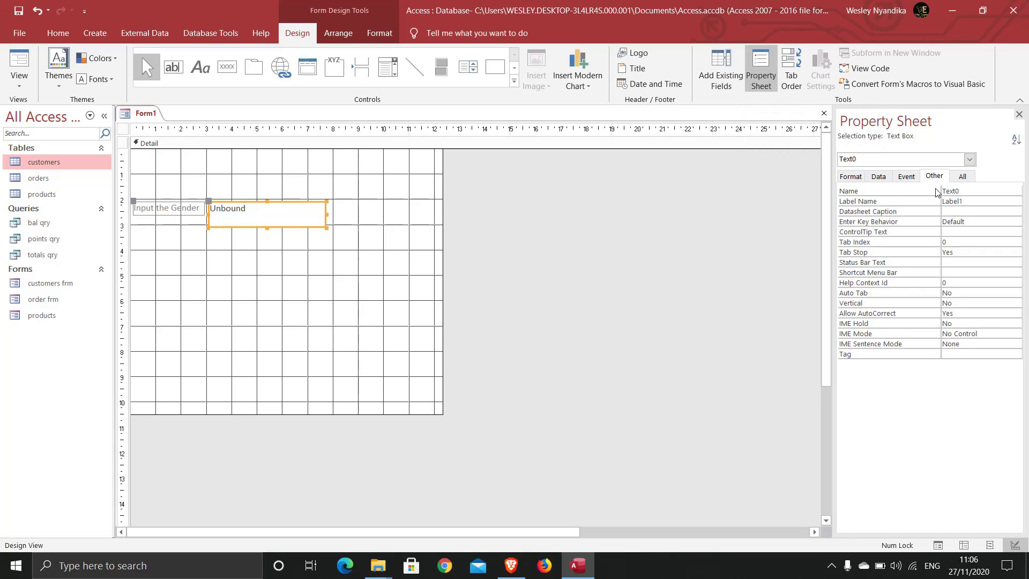
{"action": "left_click", "coordinate": [962, 176]}
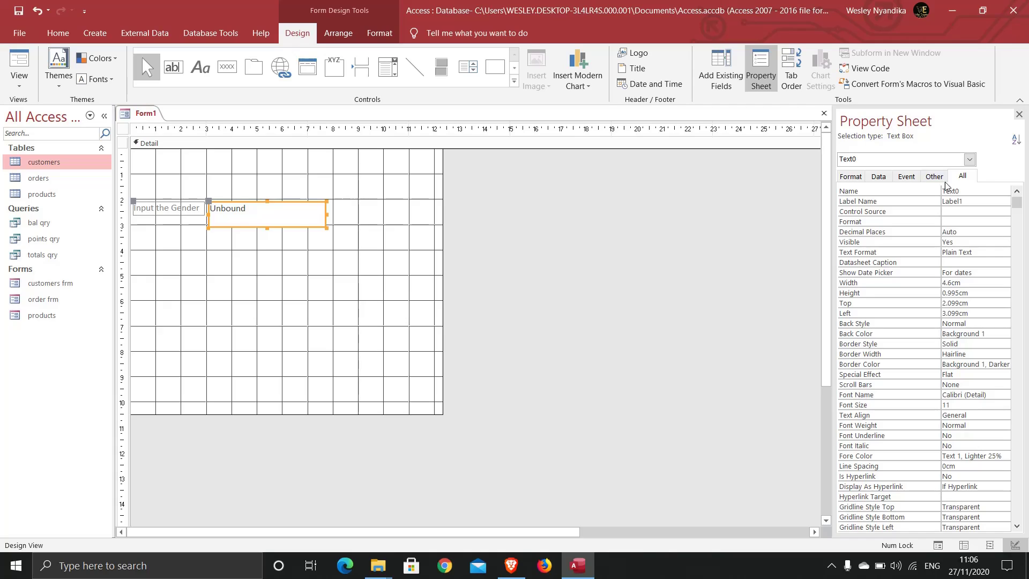
{"action": "left_click", "coordinate": [965, 191]}
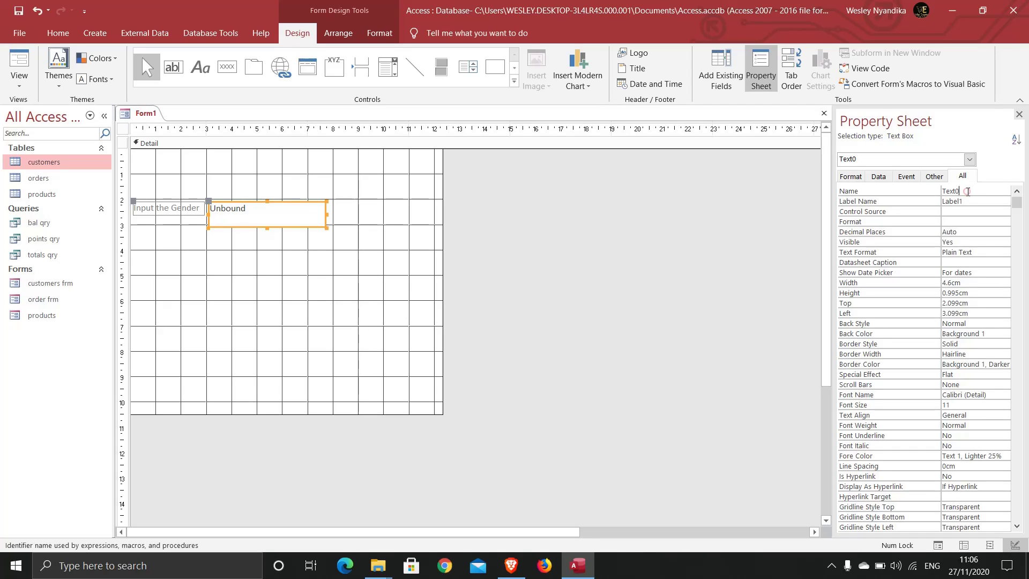
{"action": "double_click", "coordinate": [968, 192]}
{"action": "type", "text": "txtgender"}
{"action": "left_click", "coordinate": [228, 279]}
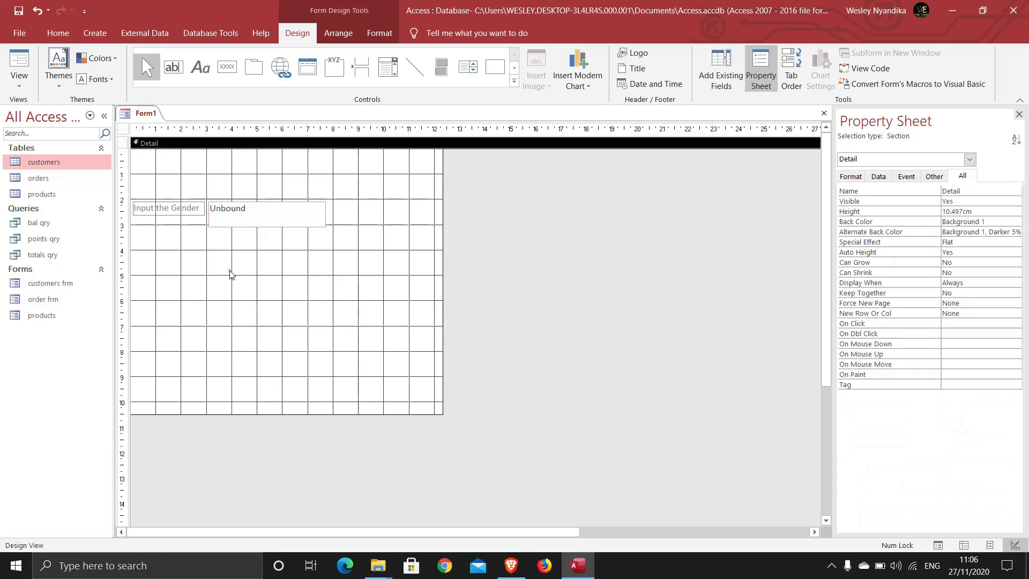
{"action": "left_click", "coordinate": [264, 225]}
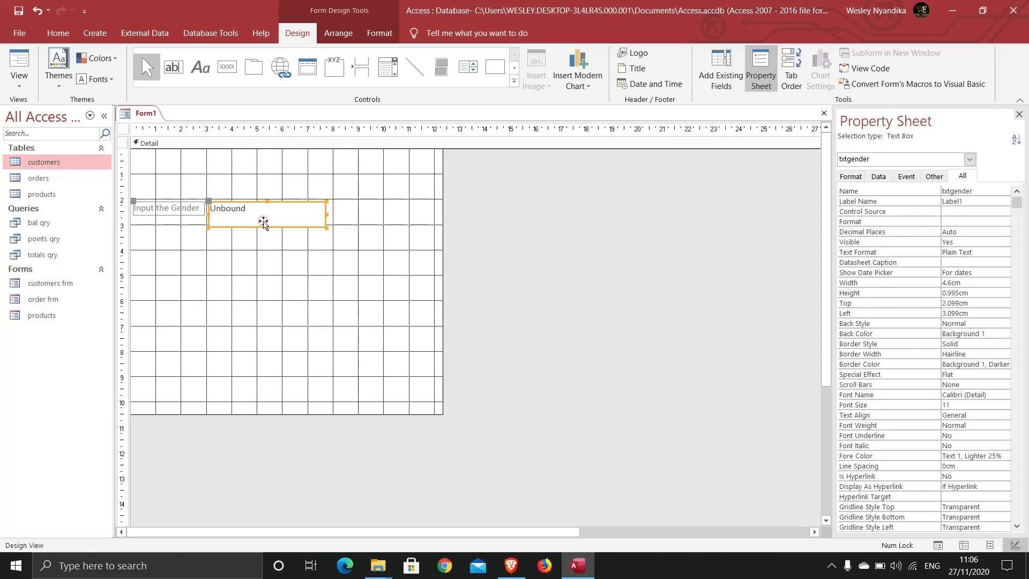
Add a label about 7.1 cm wide and 1 cm high above the text box, reading "Search for customers based on gender".
{"action": "left_click", "coordinate": [208, 69]}
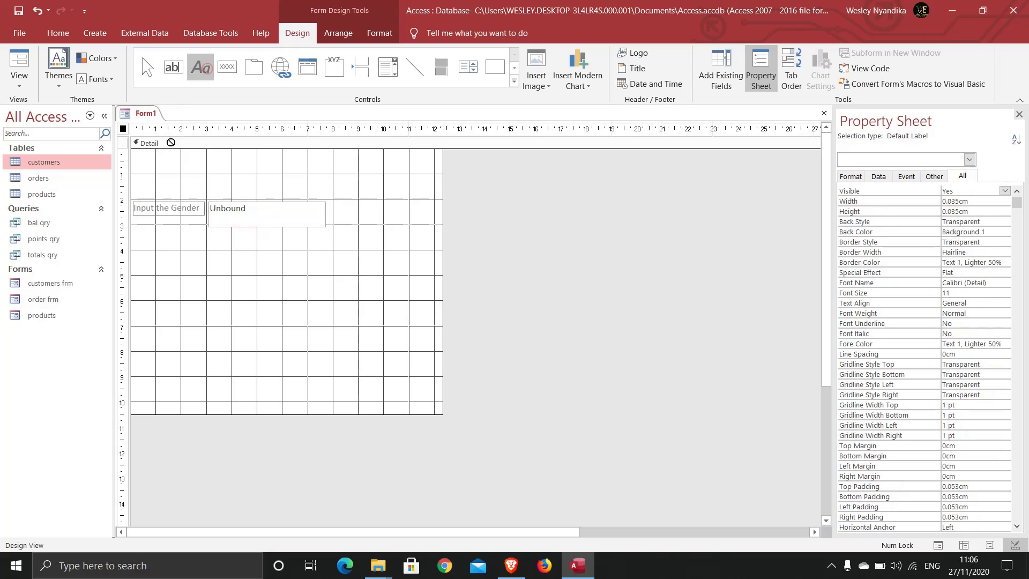
{"action": "left_click_drag", "start_coordinate": [148, 156], "coordinate": [328, 181]}
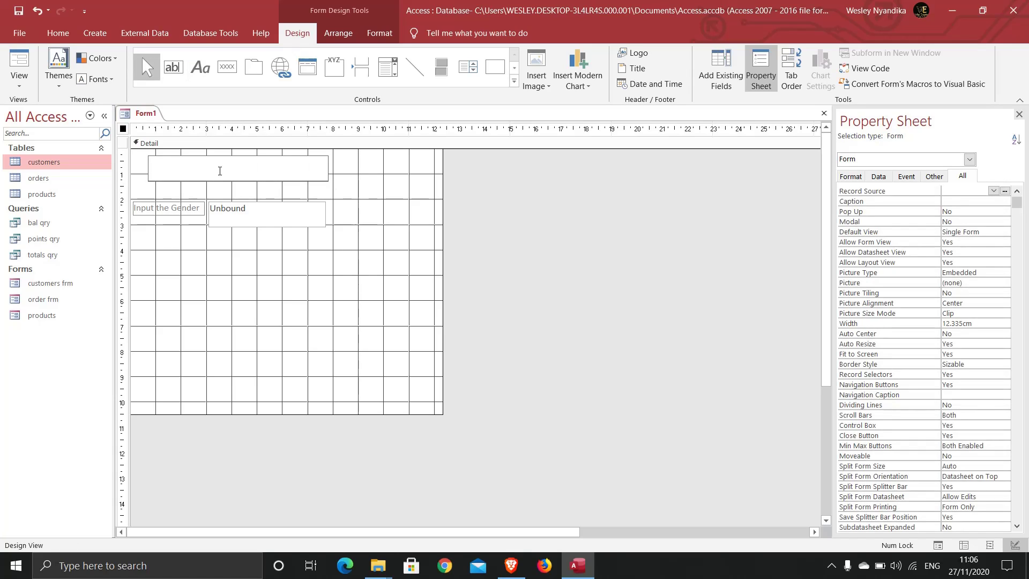
{"action": "type", "text": "Ser"}
{"action": "key", "text": "BackSpace"}
{"action": "type", "text": "arch for customers based on gender"}
{"action": "left_click", "coordinate": [240, 192]}
Format the heading label as bold, dark blue (Accent 1, Darker 50%) text at font size 20.
{"action": "left_click", "coordinate": [200, 165]}
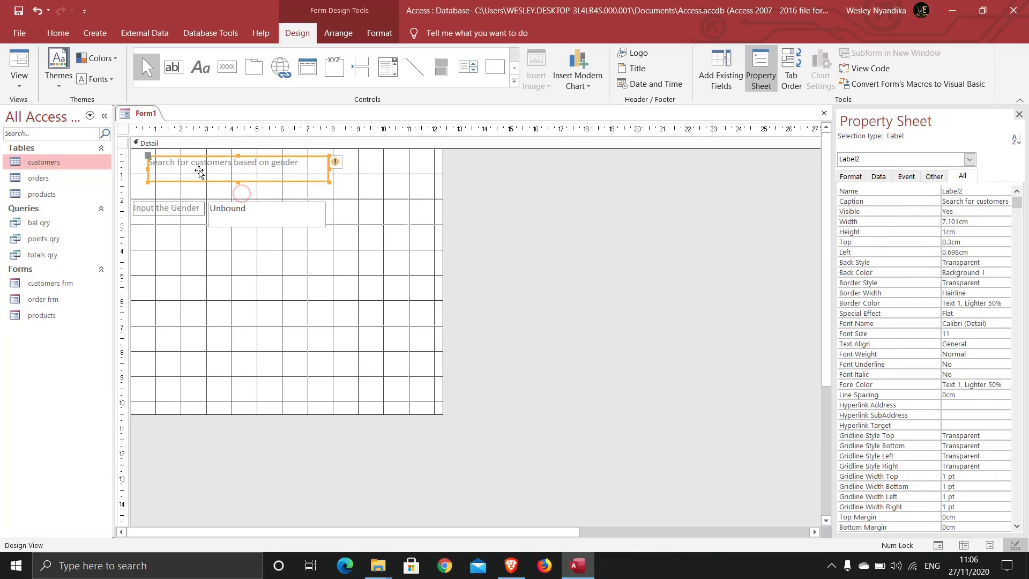
{"action": "left_click", "coordinate": [58, 32]}
{"action": "left_click", "coordinate": [562, 83]}
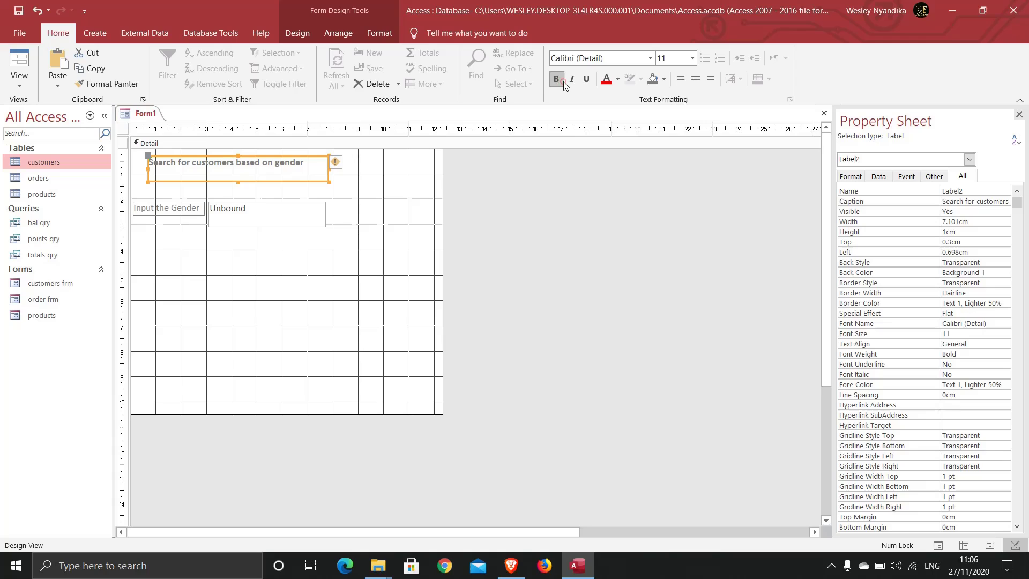
{"action": "left_click", "coordinate": [618, 79]}
{"action": "left_click", "coordinate": [648, 170]}
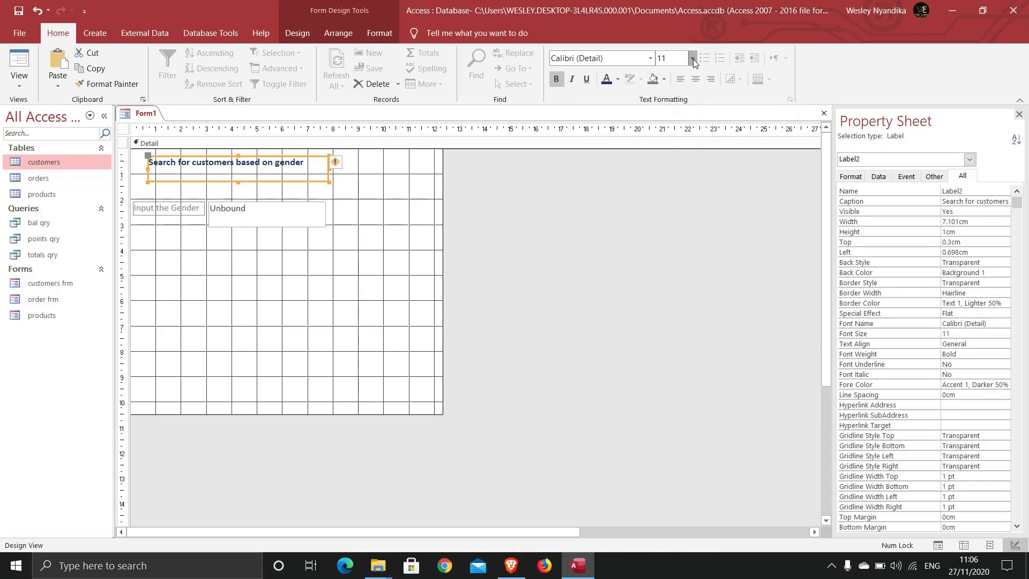
{"action": "left_click", "coordinate": [692, 59]}
{"action": "left_click", "coordinate": [668, 177]}
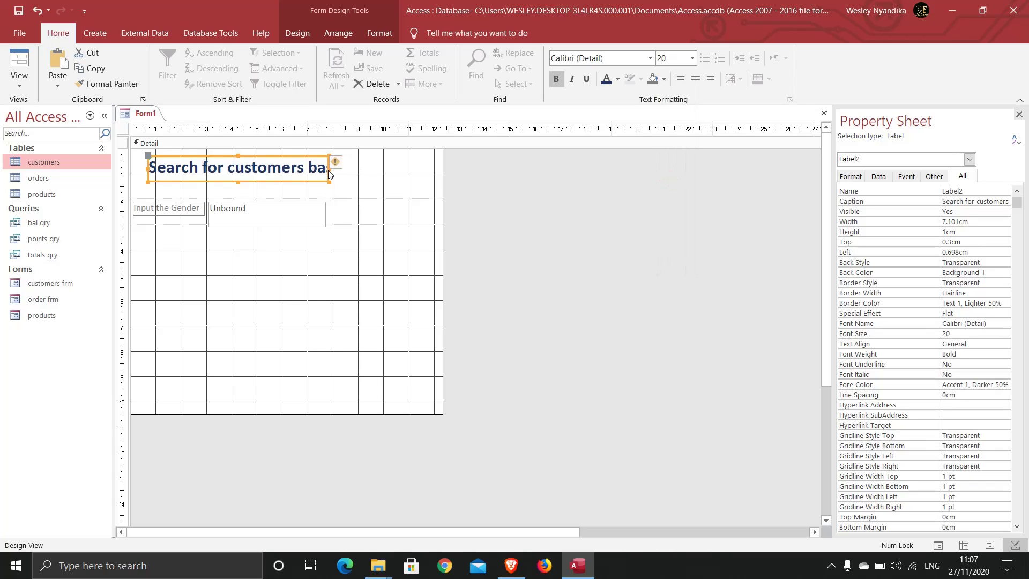
Widen the heading label on both sides and set its font size to 16 so the whole text fits.
{"action": "left_click", "coordinate": [360, 189]}
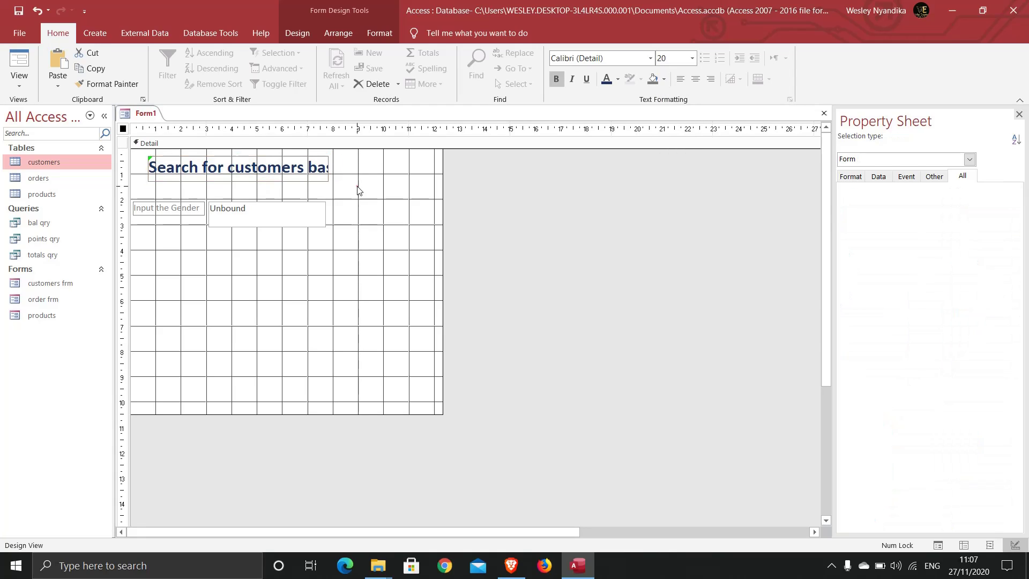
{"action": "left_click", "coordinate": [322, 174]}
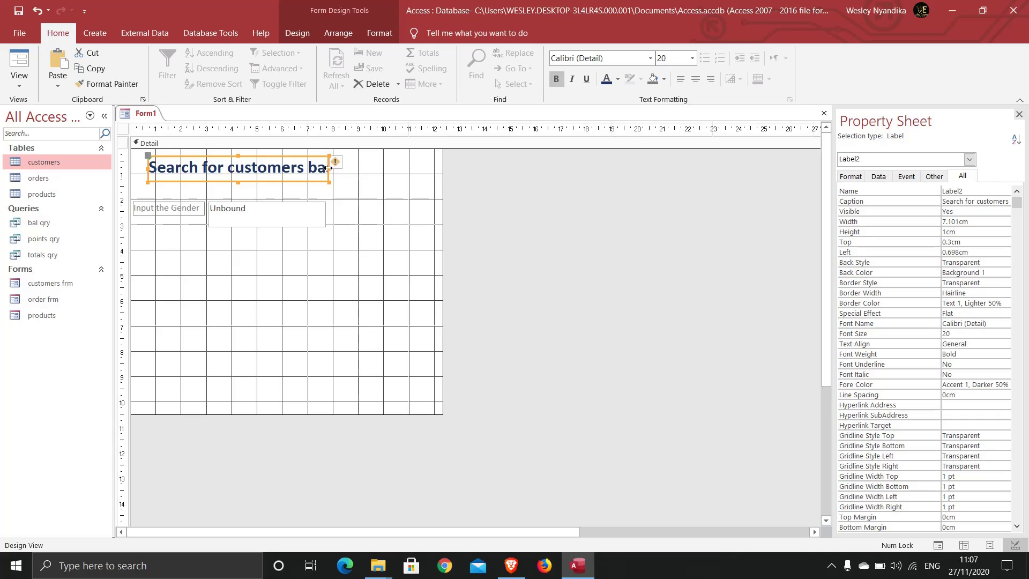
{"action": "left_click_drag", "start_coordinate": [330, 168], "coordinate": [368, 169]}
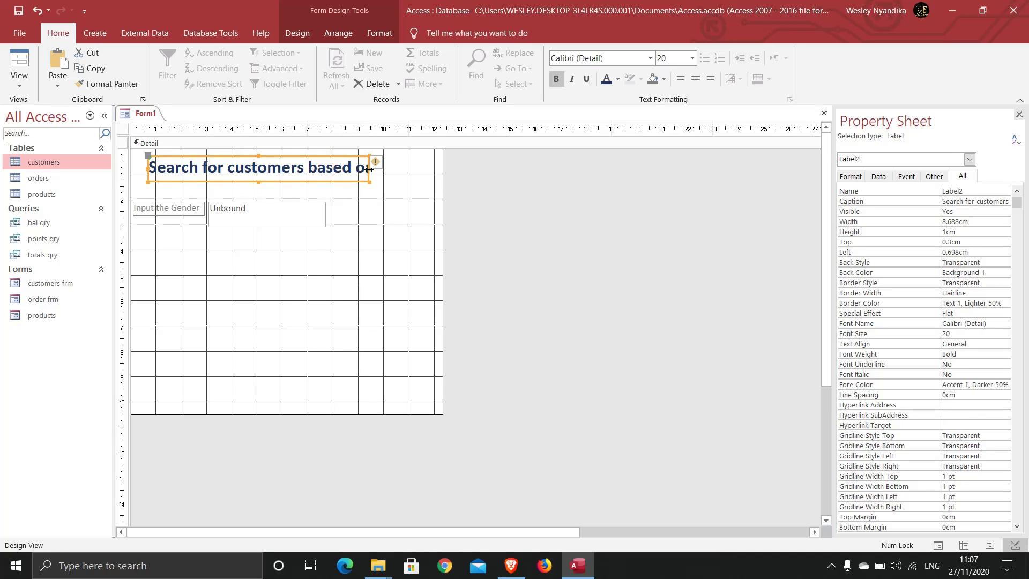
{"action": "left_click", "coordinate": [693, 58]}
{"action": "left_click", "coordinate": [665, 164]}
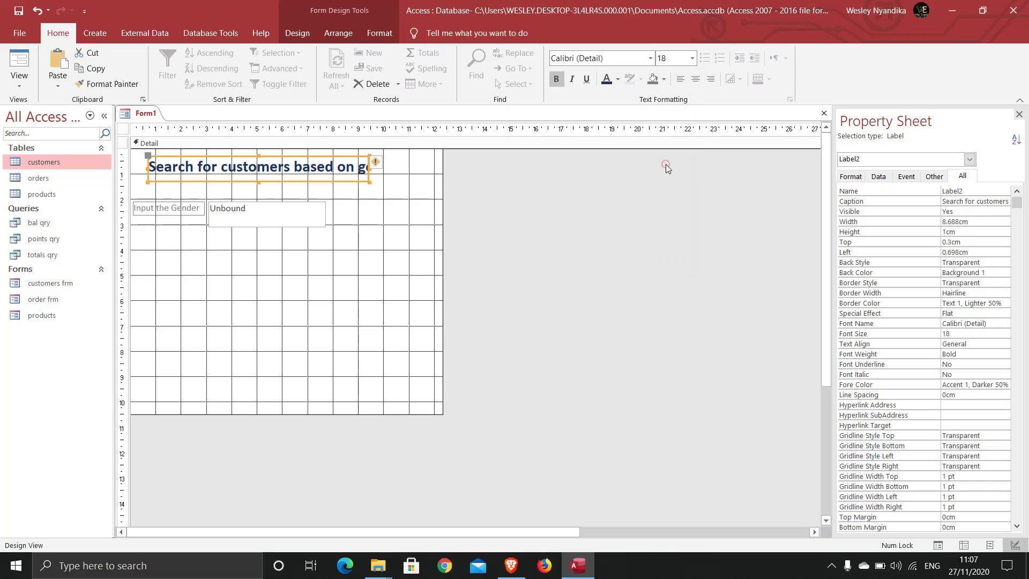
{"action": "left_click", "coordinate": [692, 58]}
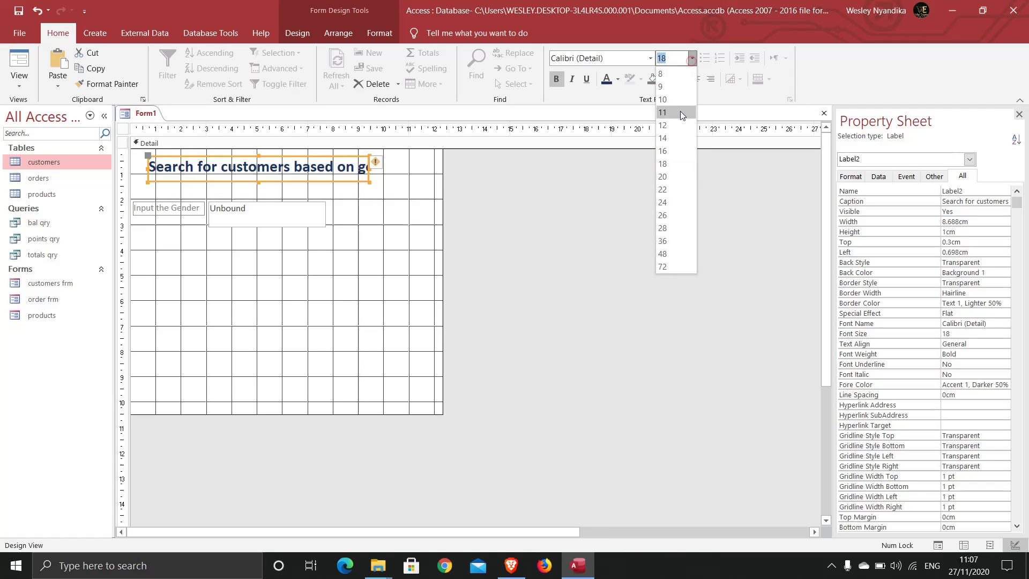
{"action": "left_click", "coordinate": [668, 149]}
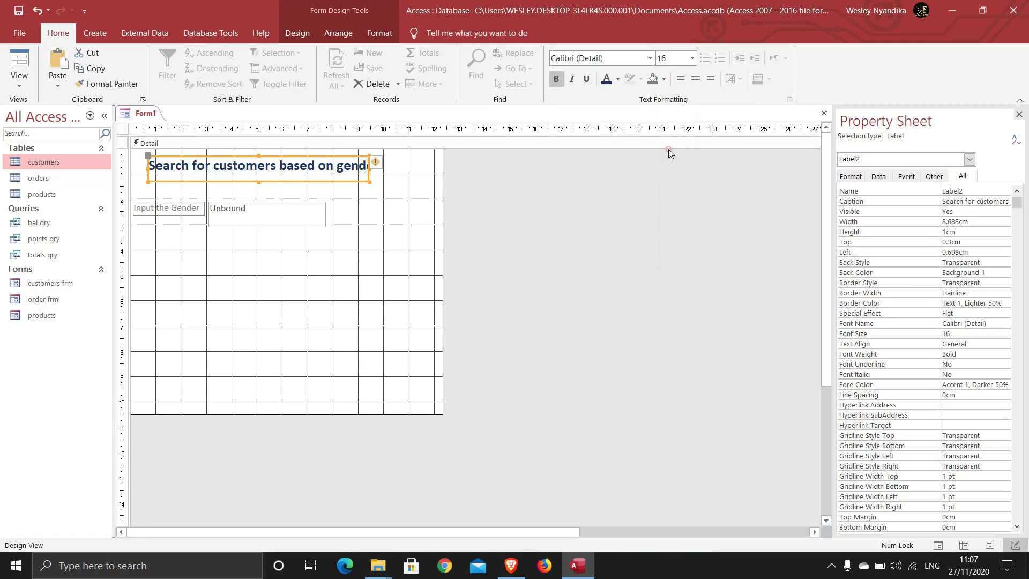
{"action": "left_click_drag", "start_coordinate": [147, 167], "coordinate": [135, 168]}
{"action": "left_click", "coordinate": [350, 203]}
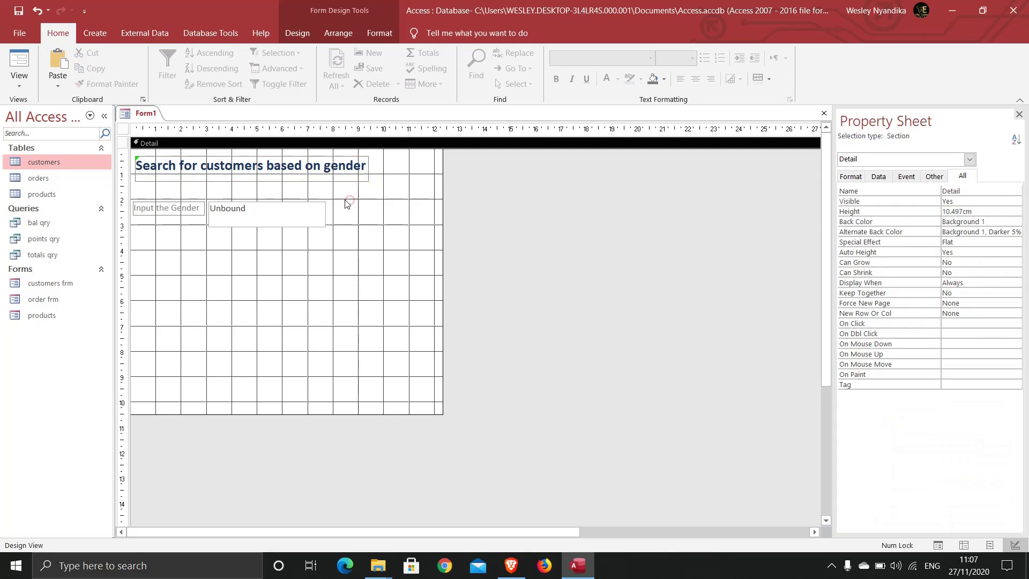
Reduce the txtgender text box to about 0.7 cm high and shrink the form area to about 10 cm by 5.2 cm.
{"action": "left_click", "coordinate": [322, 212]}
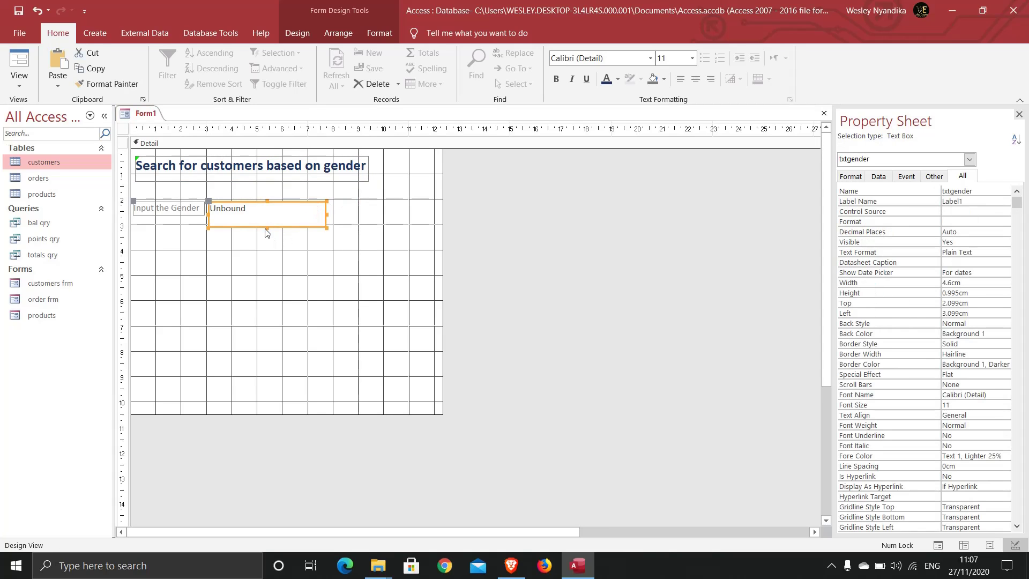
{"action": "left_click_drag", "start_coordinate": [268, 227], "coordinate": [266, 217]}
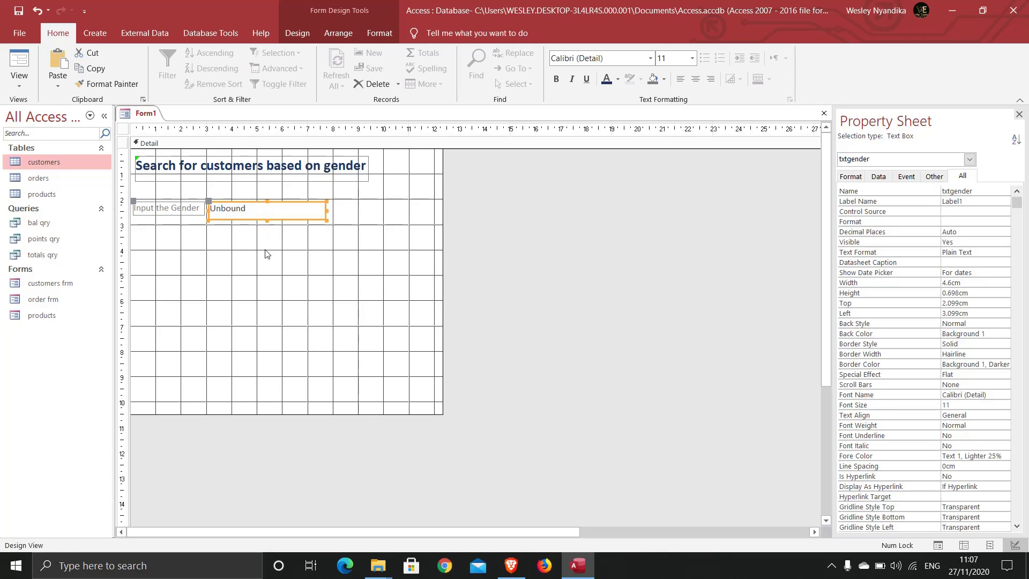
{"action": "left_click", "coordinate": [267, 252]}
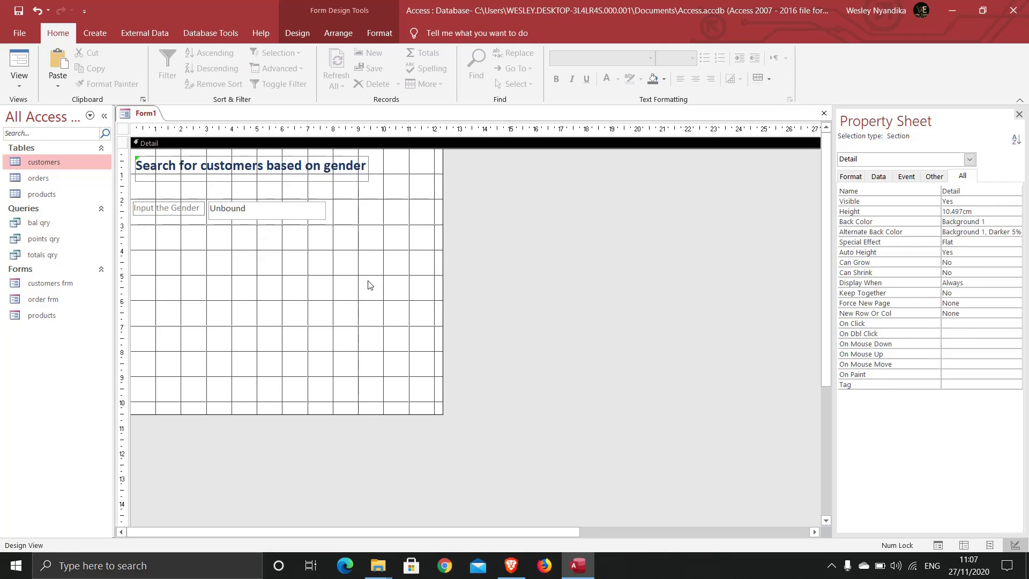
{"action": "left_click_drag", "start_coordinate": [441, 414], "coordinate": [386, 278]}
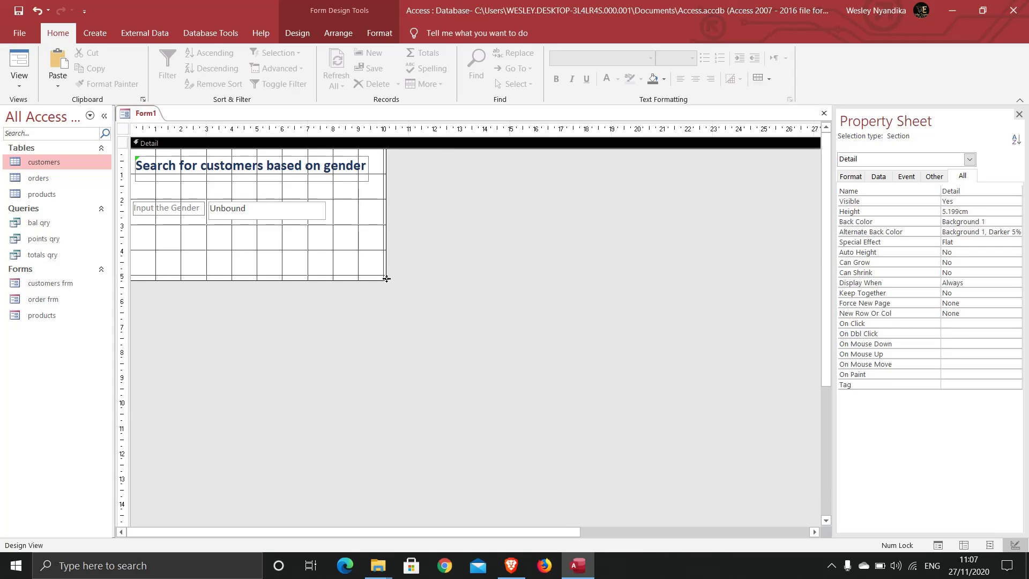
Add a command button about 2.5 cm wide and 0.7 cm high below the text box, skipping the button wizard.
{"action": "left_click", "coordinate": [298, 33]}
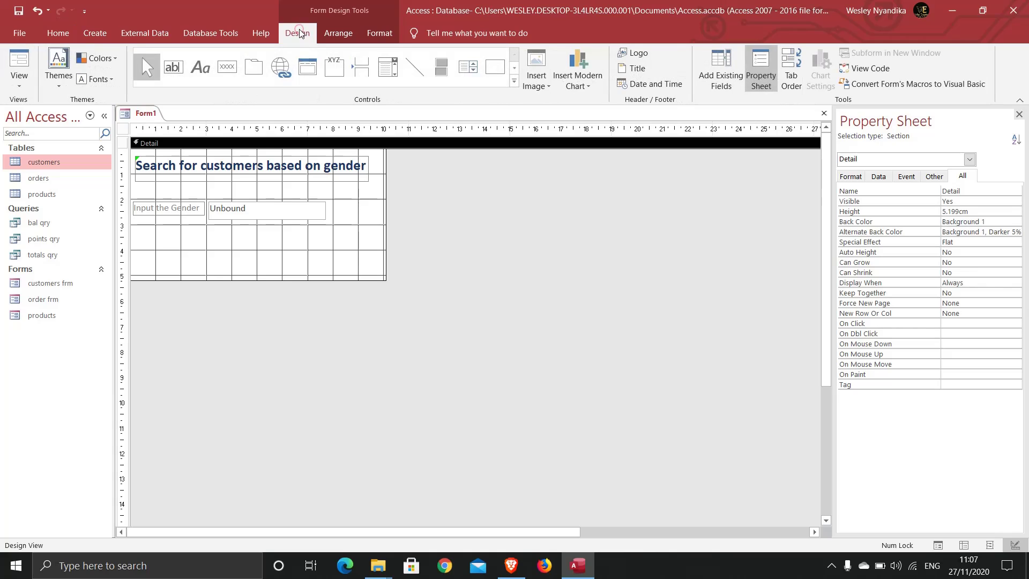
{"action": "left_click", "coordinate": [226, 66]}
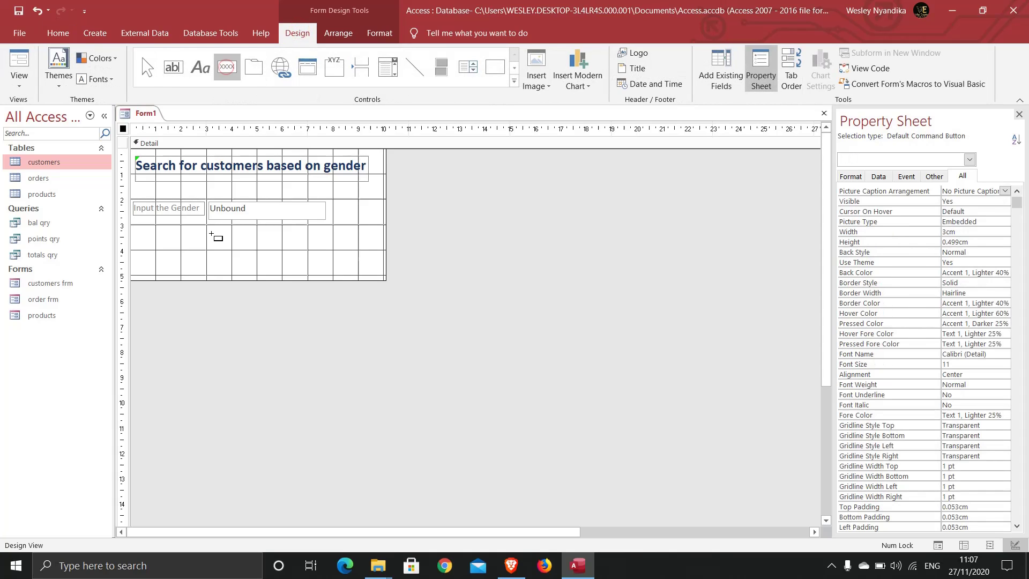
{"action": "left_click", "coordinate": [181, 242]}
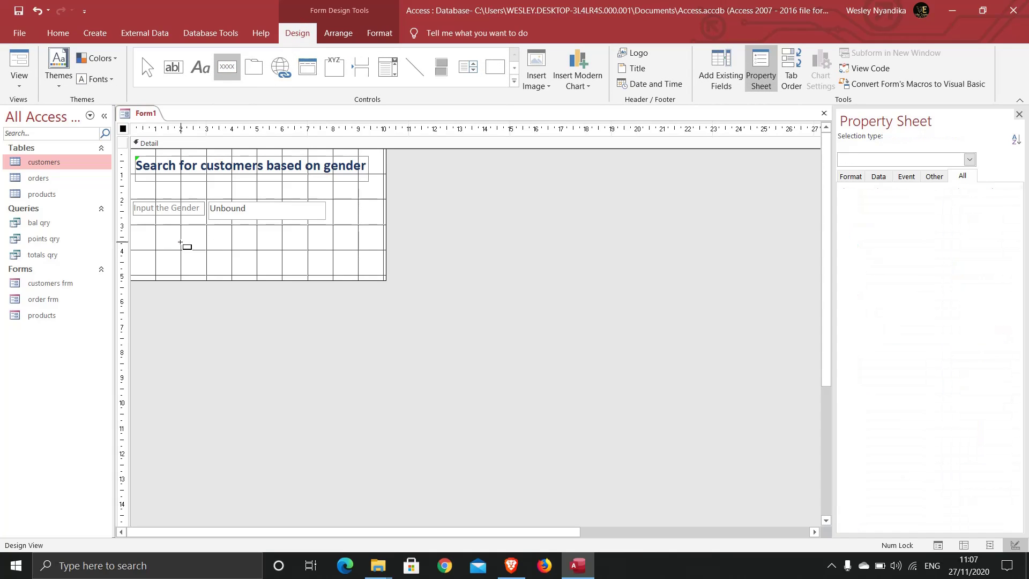
{"action": "left_click_drag", "start_coordinate": [181, 242], "coordinate": [245, 260]}
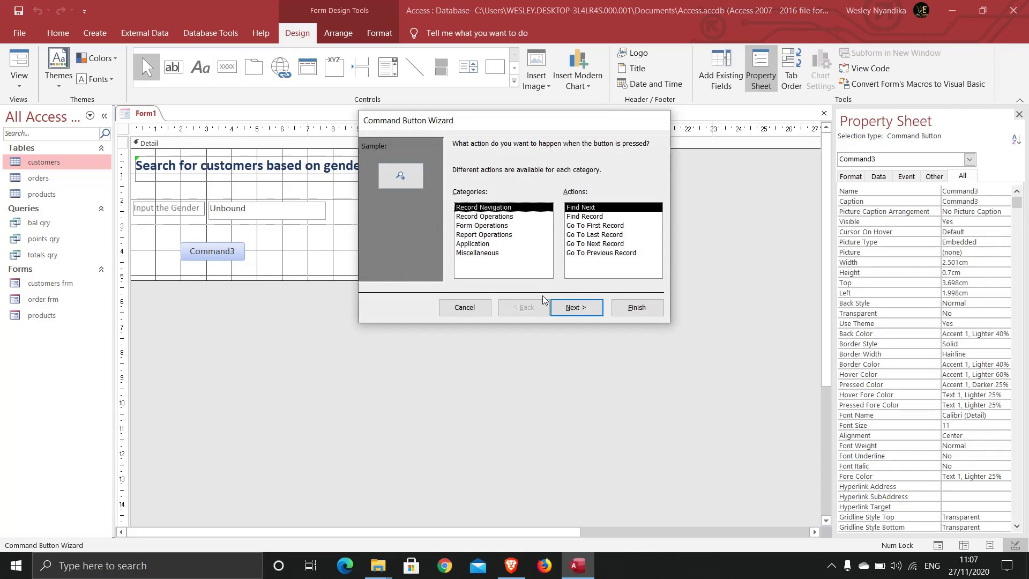
{"action": "left_click", "coordinate": [470, 309]}
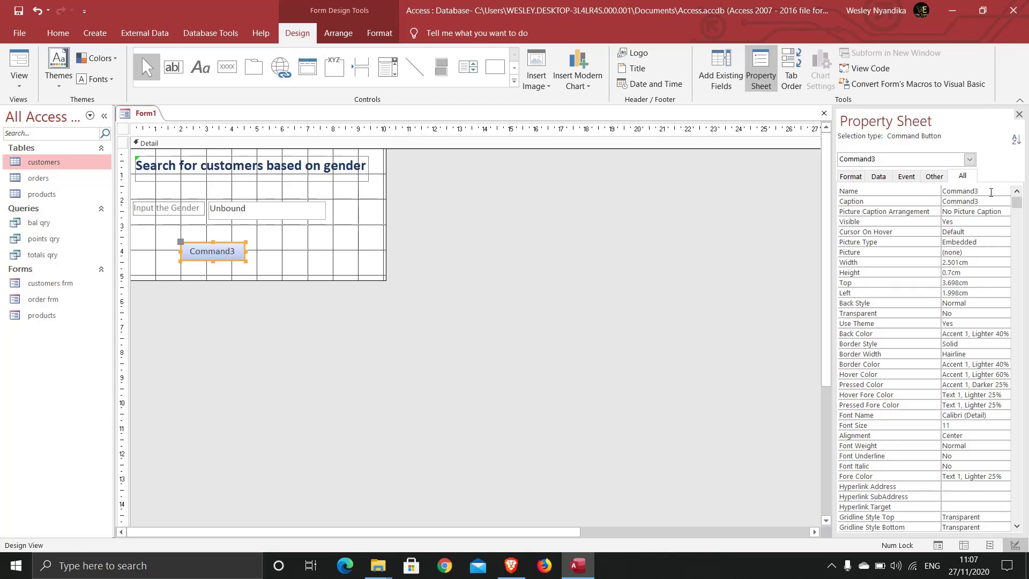
Set both the name and the caption of the command button to Search.
{"action": "left_click_drag", "start_coordinate": [990, 192], "coordinate": [943, 193]}
{"action": "left_click", "coordinate": [936, 191]}
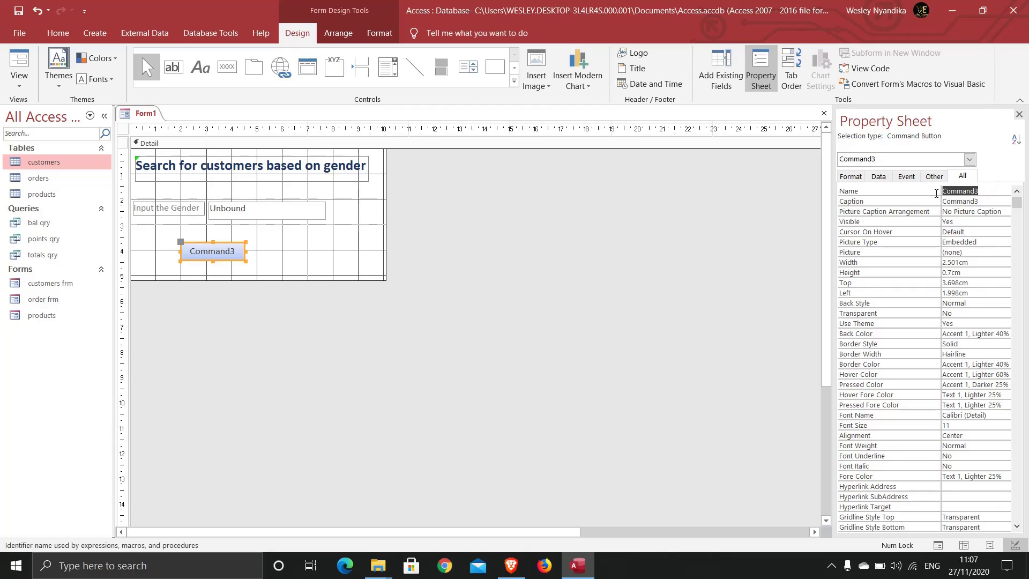
{"action": "type", "text": "Search"}
{"action": "left_click", "coordinate": [952, 201]}
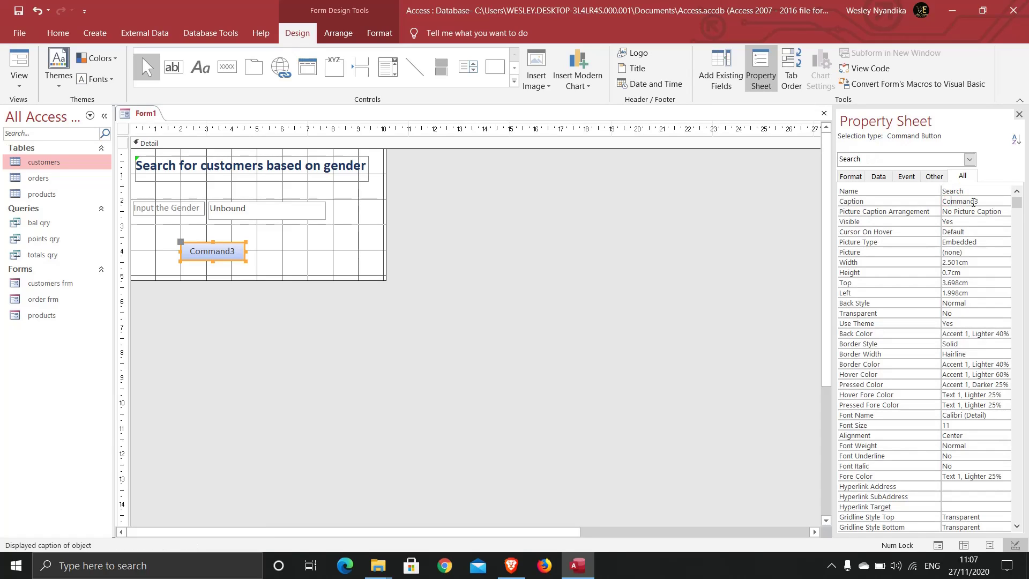
{"action": "double_click", "coordinate": [984, 201]}
{"action": "type", "text": "Search"}
{"action": "left_click", "coordinate": [965, 210]}
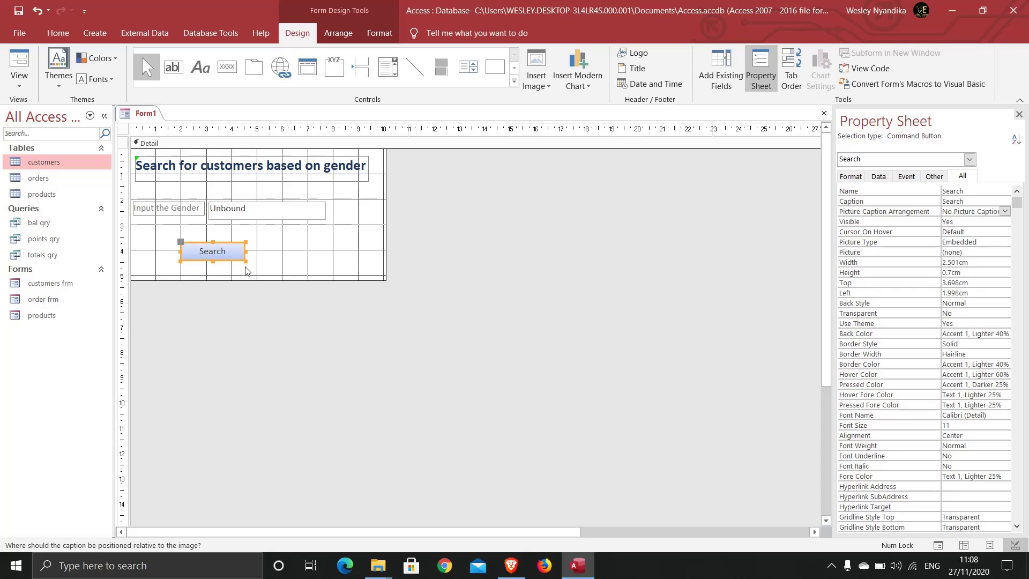
Save the form under the name gender.
{"action": "left_click", "coordinate": [296, 256]}
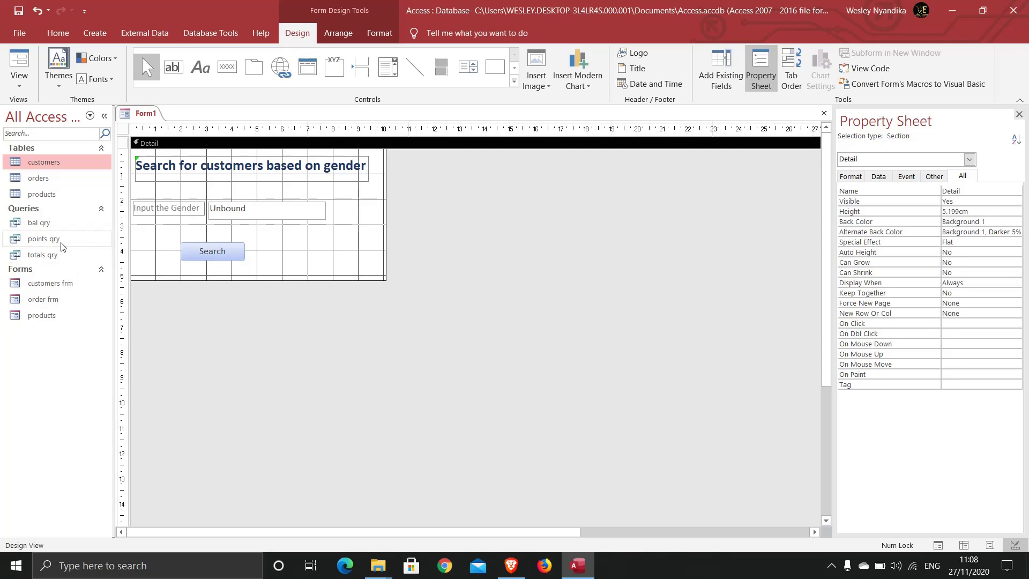
{"action": "right_click", "coordinate": [148, 113]}
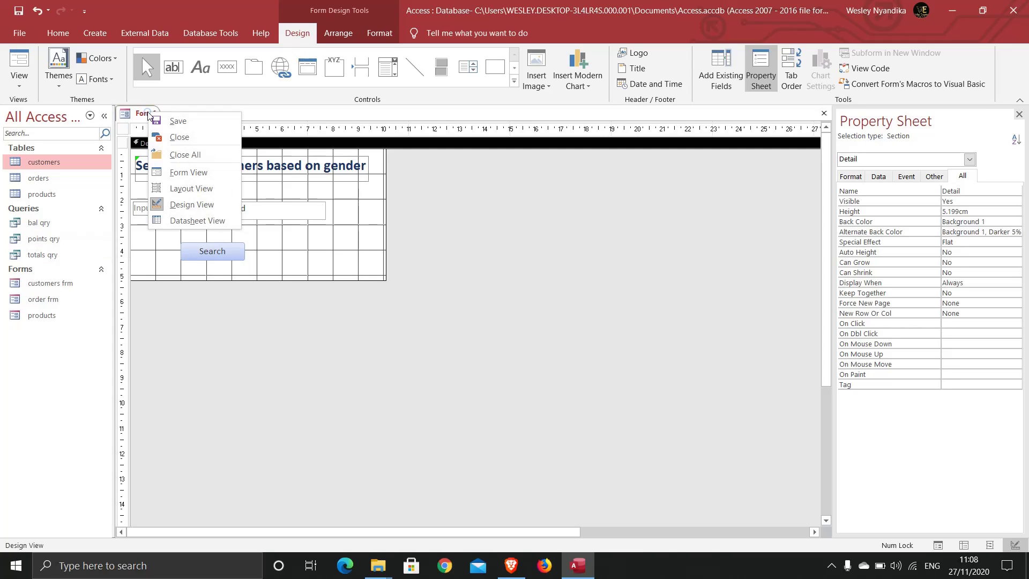
{"action": "left_click", "coordinate": [169, 123]}
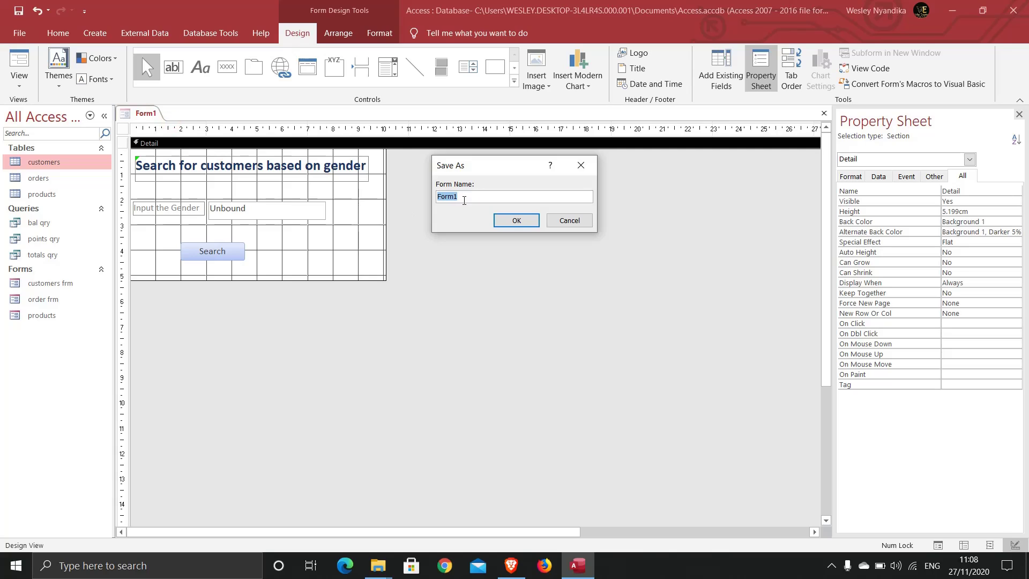
{"action": "type", "text": "gender"}
{"action": "left_click", "coordinate": [516, 221]}
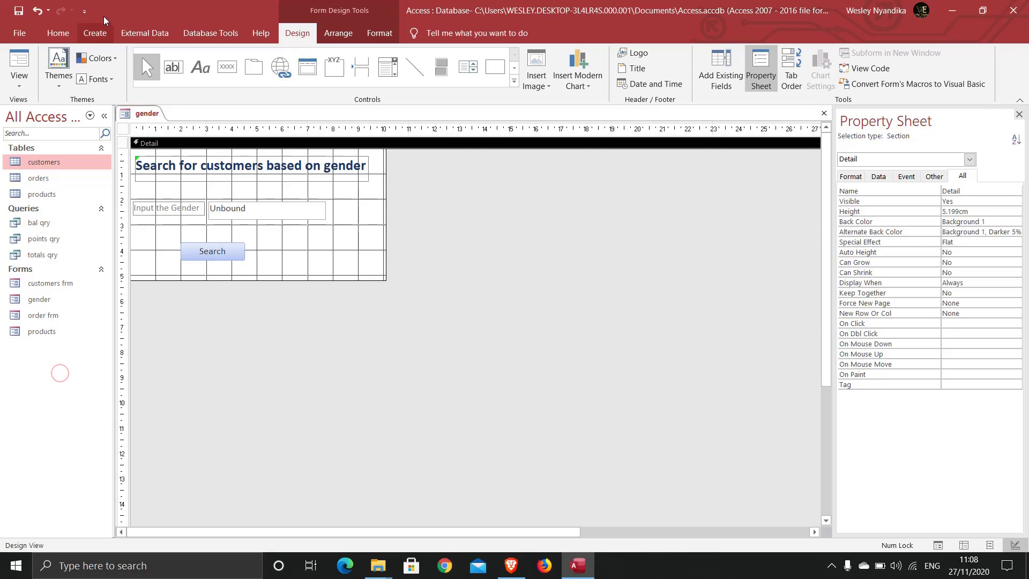
Create a new query in Design View based on the customers table.
{"action": "left_click", "coordinate": [95, 32]}
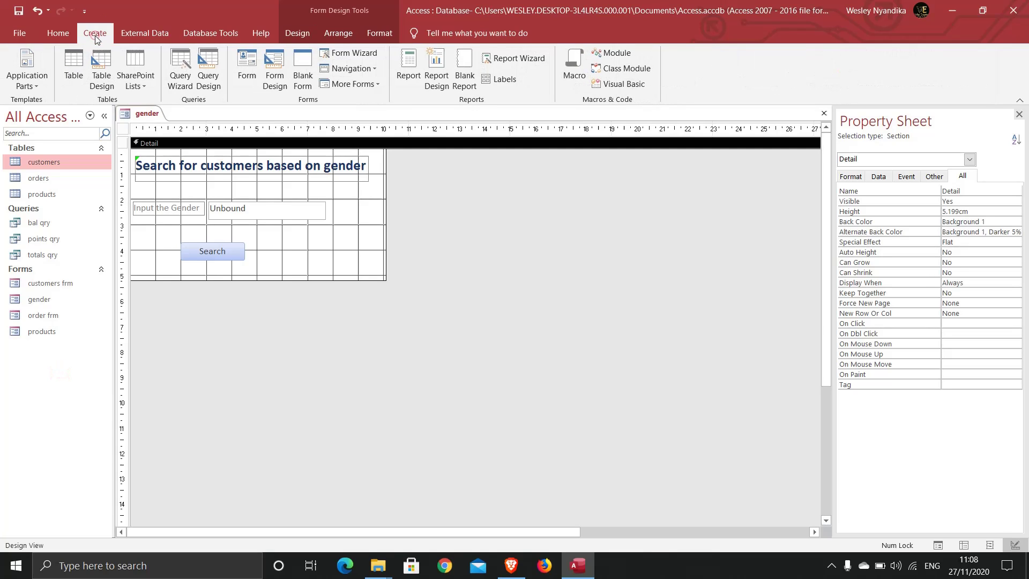
{"action": "left_click", "coordinate": [211, 86]}
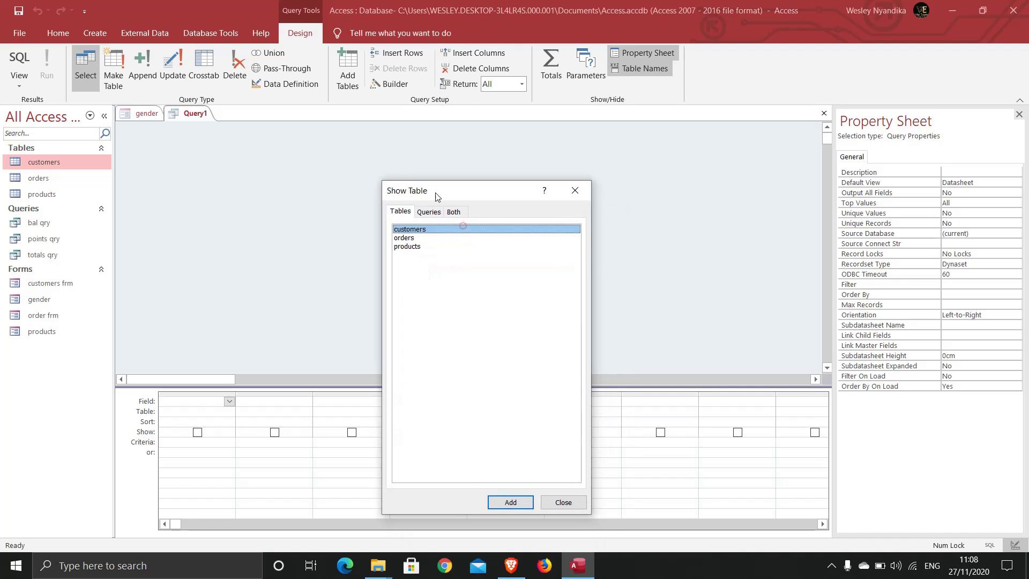
{"action": "left_click", "coordinate": [409, 229]}
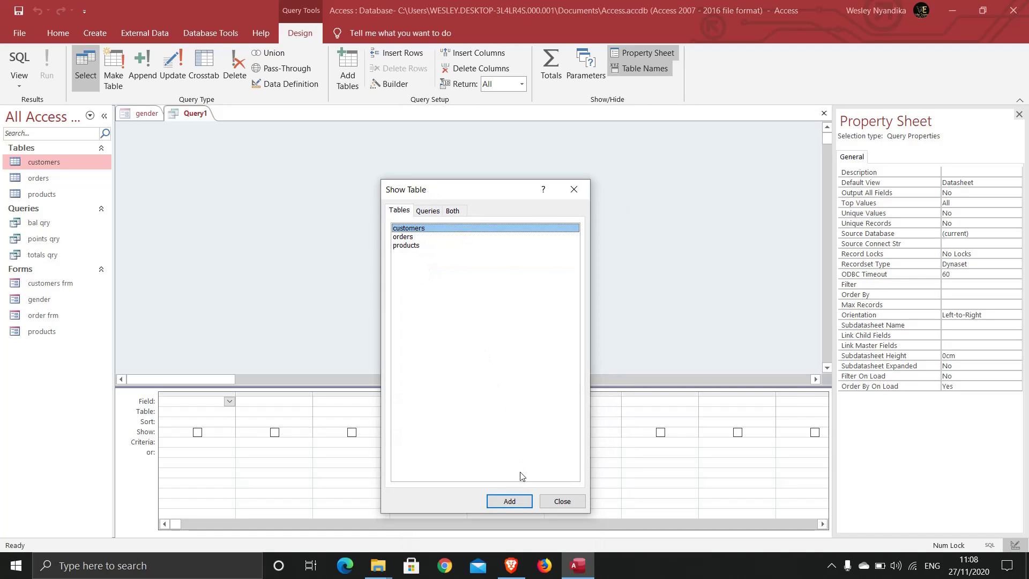
{"action": "left_click", "coordinate": [509, 501]}
{"action": "left_click", "coordinate": [561, 501]}
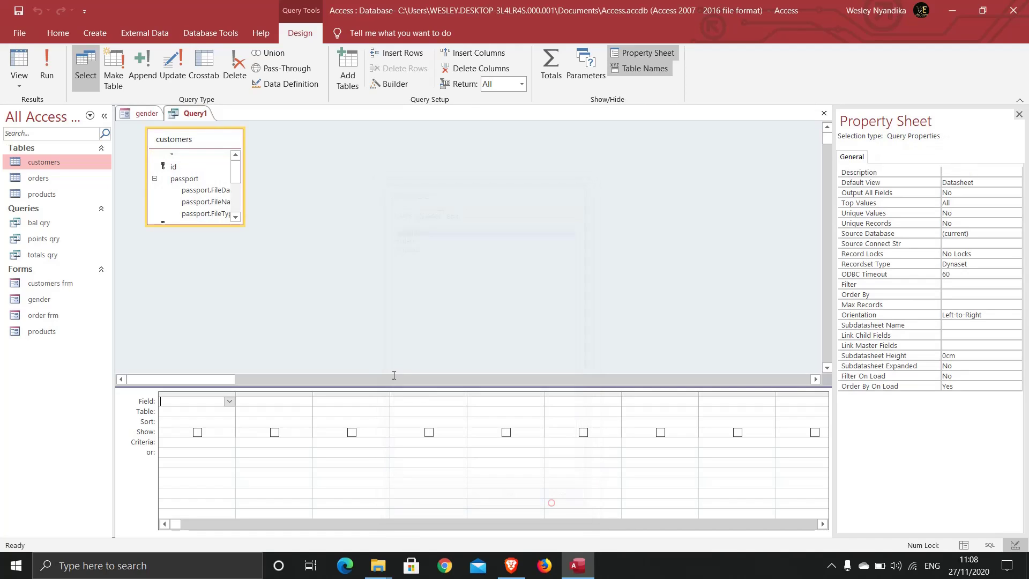
Add the customer_id, first_name, last_name, gender and Points fields to the query grid.
{"action": "left_click", "coordinate": [235, 217]}
{"action": "double_click", "coordinate": [196, 196]}
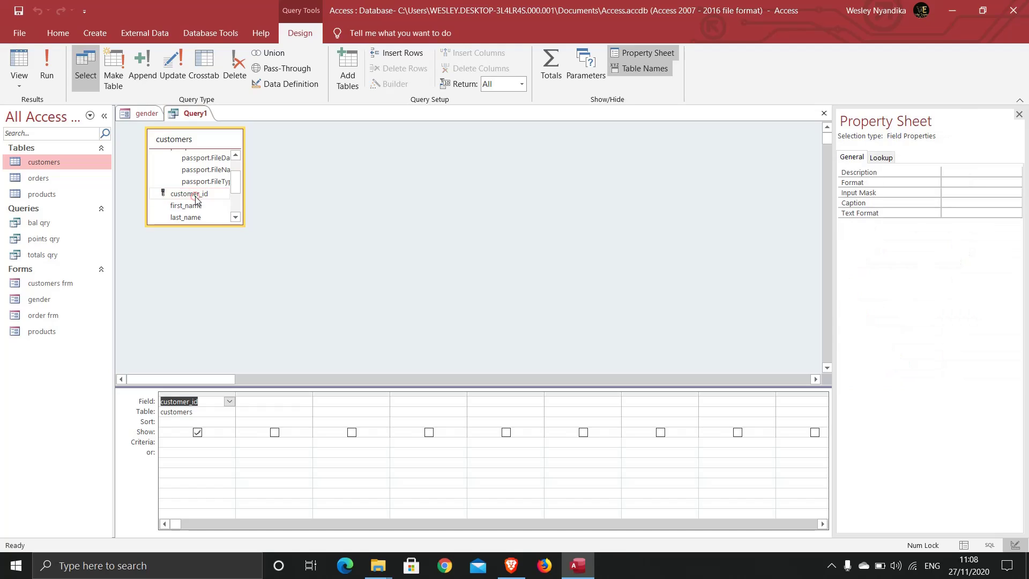
{"action": "double_click", "coordinate": [184, 205]}
{"action": "double_click", "coordinate": [185, 218]}
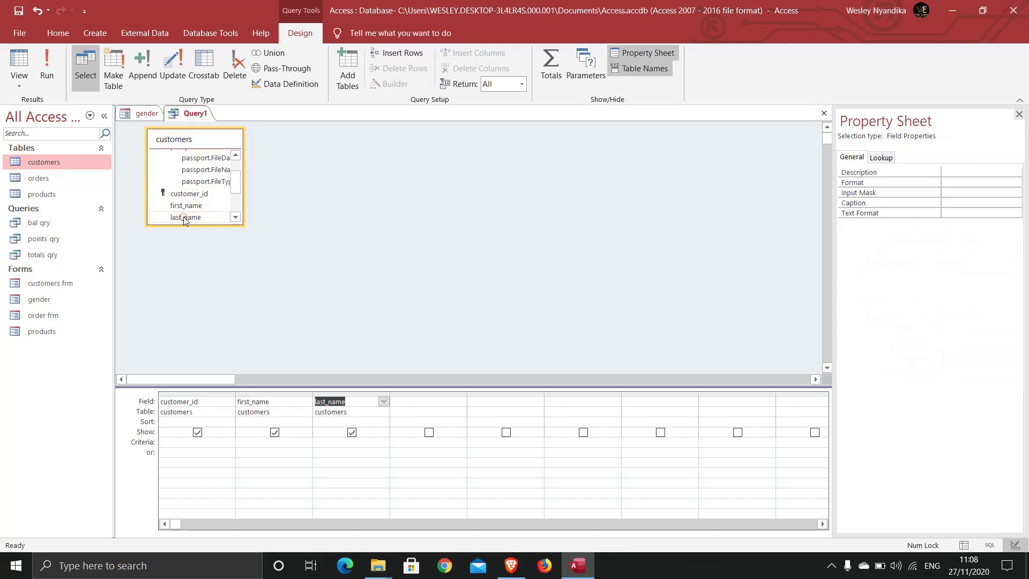
{"action": "left_click", "coordinate": [235, 217]}
{"action": "left_click", "coordinate": [235, 217]}
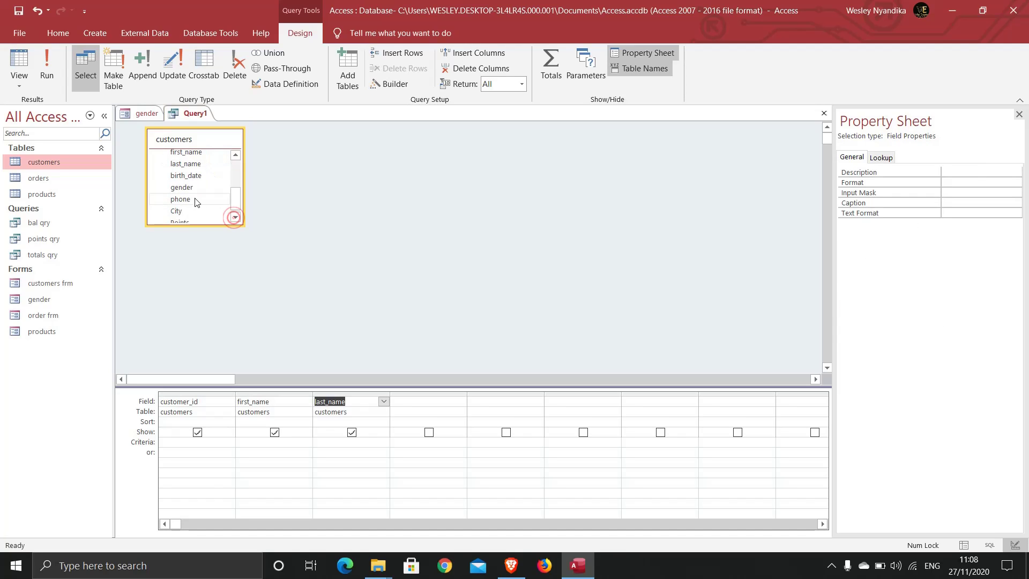
{"action": "double_click", "coordinate": [185, 188]}
{"action": "left_click", "coordinate": [235, 217]}
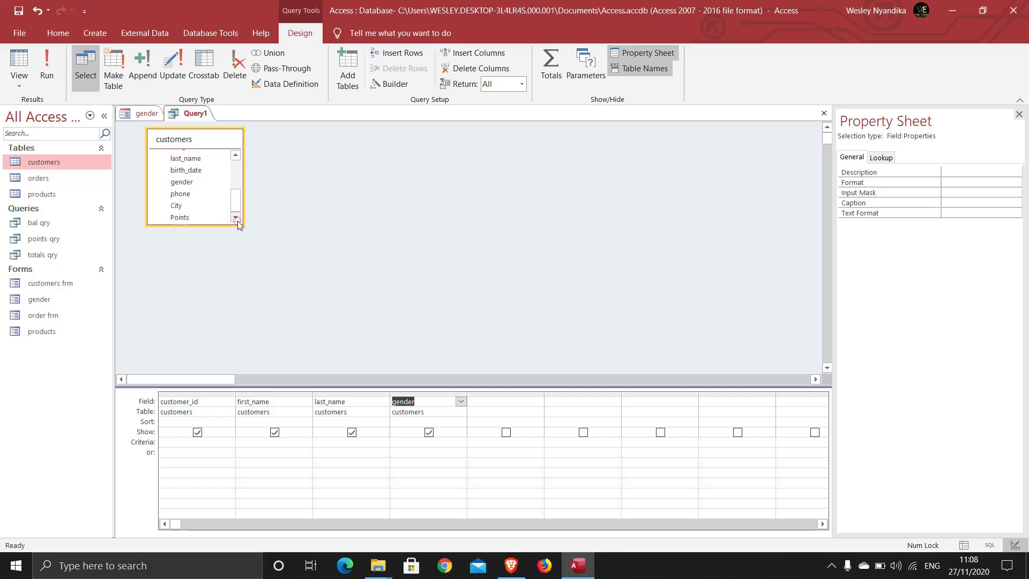
{"action": "double_click", "coordinate": [180, 218]}
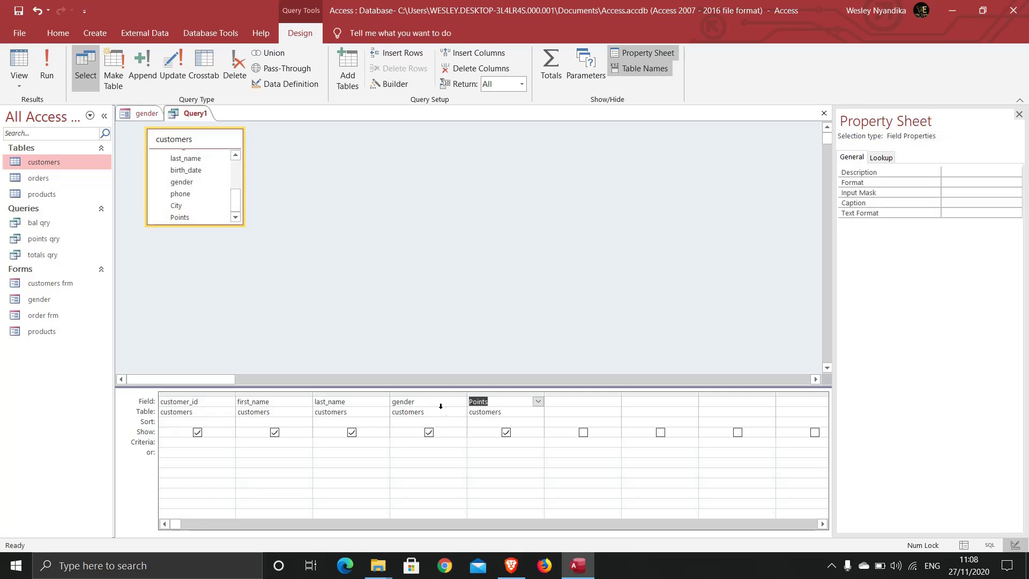
Build the criteria expression [Forms]![gender]![txtgender] for the query's gender field with the Expression Builder.
{"action": "left_click", "coordinate": [414, 441]}
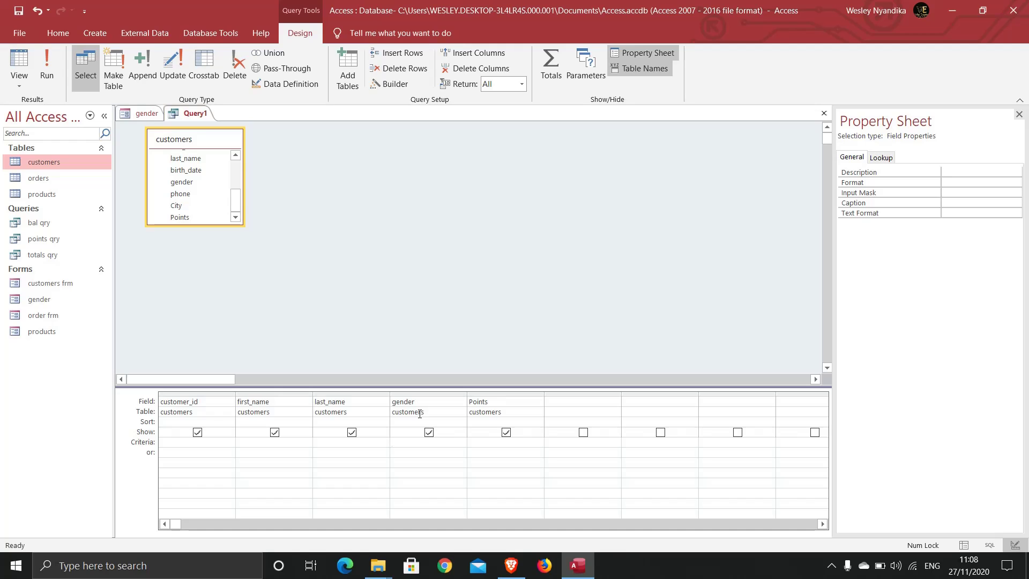
{"action": "left_click", "coordinate": [143, 115]}
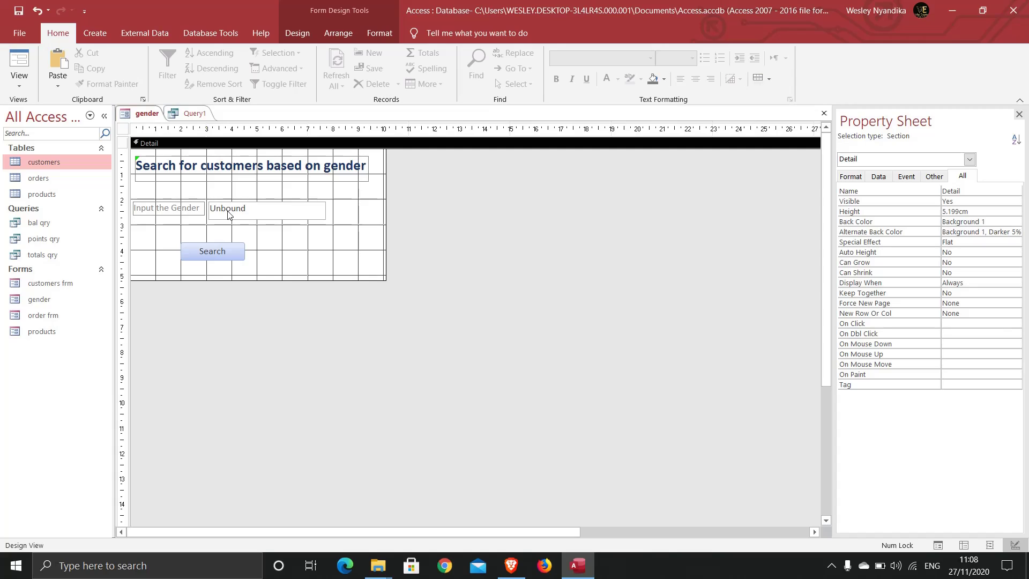
{"action": "left_click", "coordinate": [195, 113]}
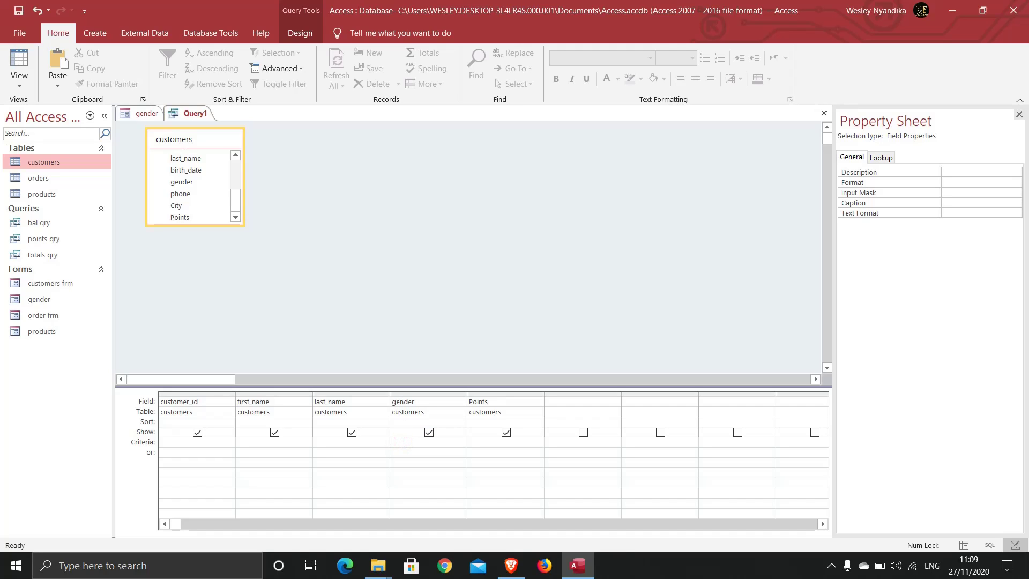
{"action": "right_click", "coordinate": [403, 442]}
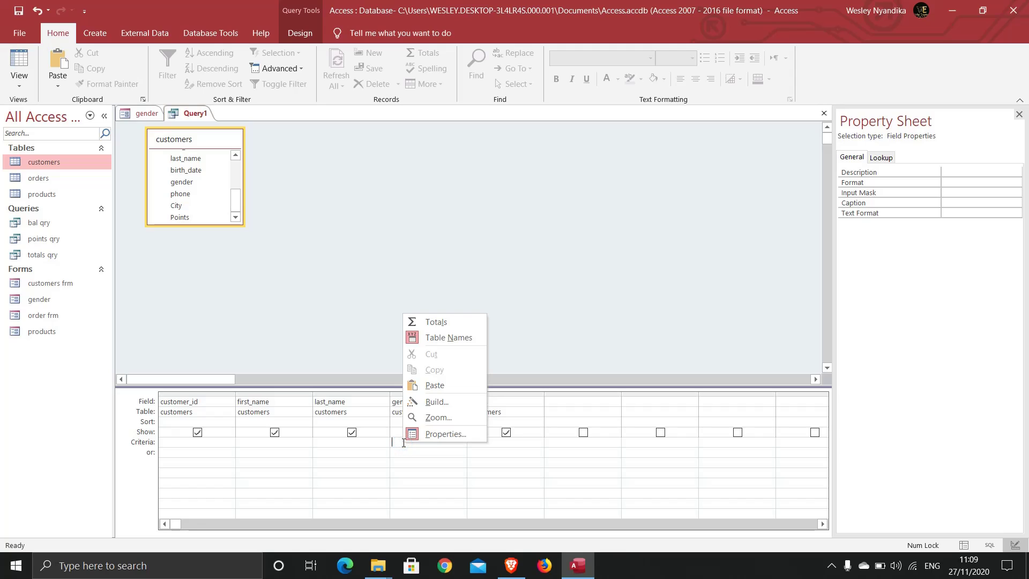
{"action": "left_click", "coordinate": [441, 403]}
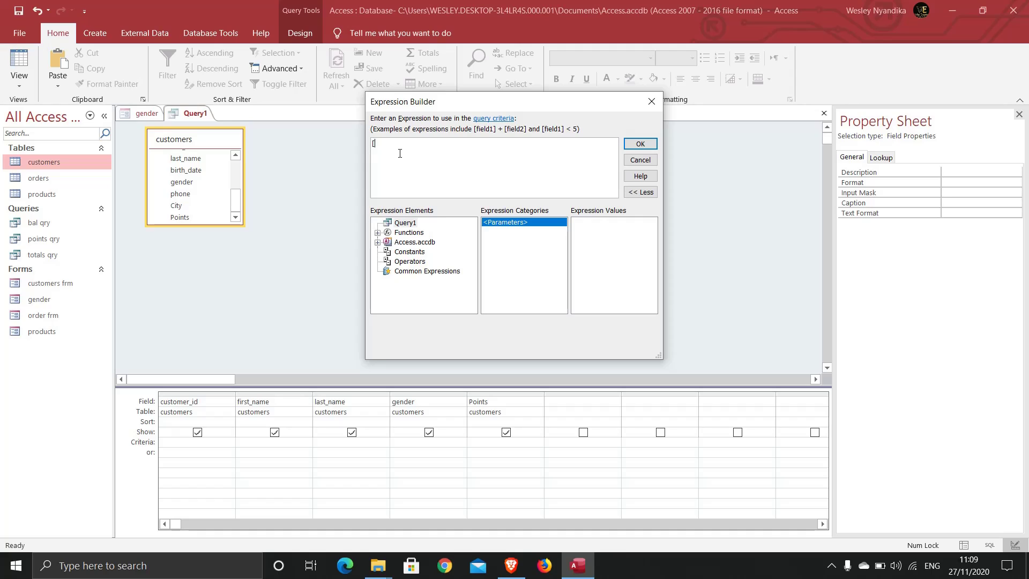
{"action": "type", "text": "Forms"}
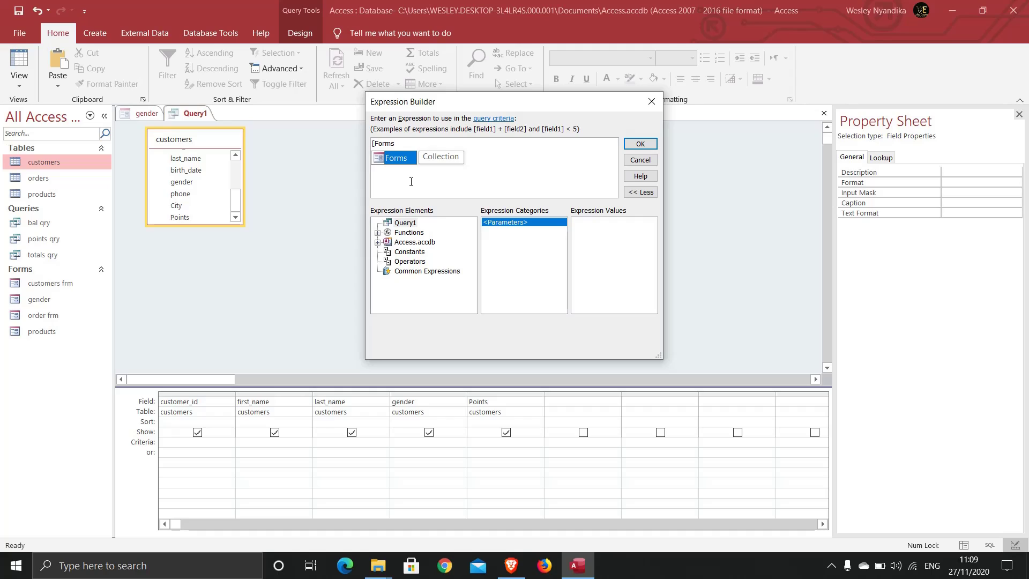
{"action": "type", "text": "]"}
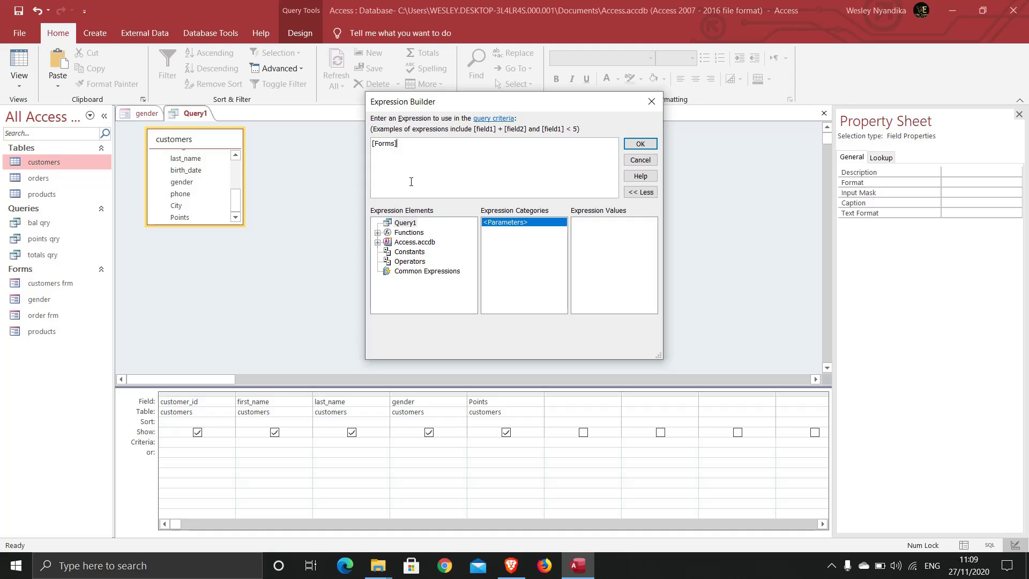
{"action": "type", "text": "!"}
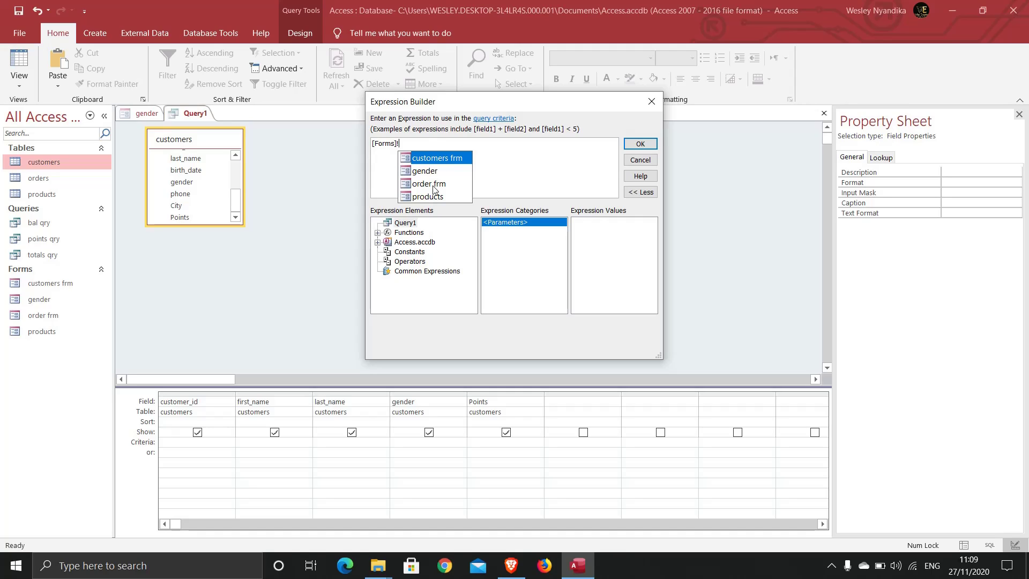
{"action": "double_click", "coordinate": [426, 171]}
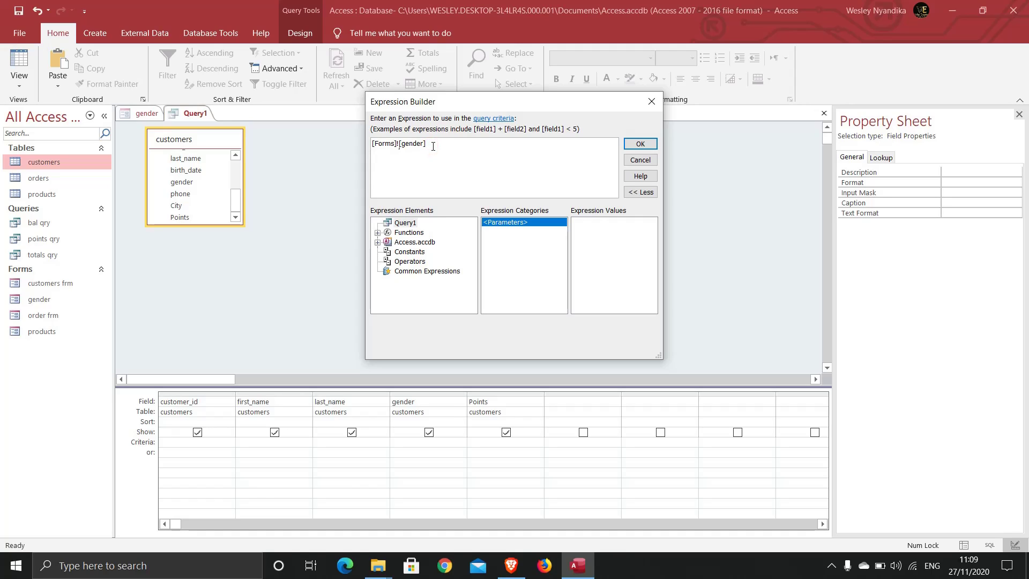
{"action": "type", "text": "!"}
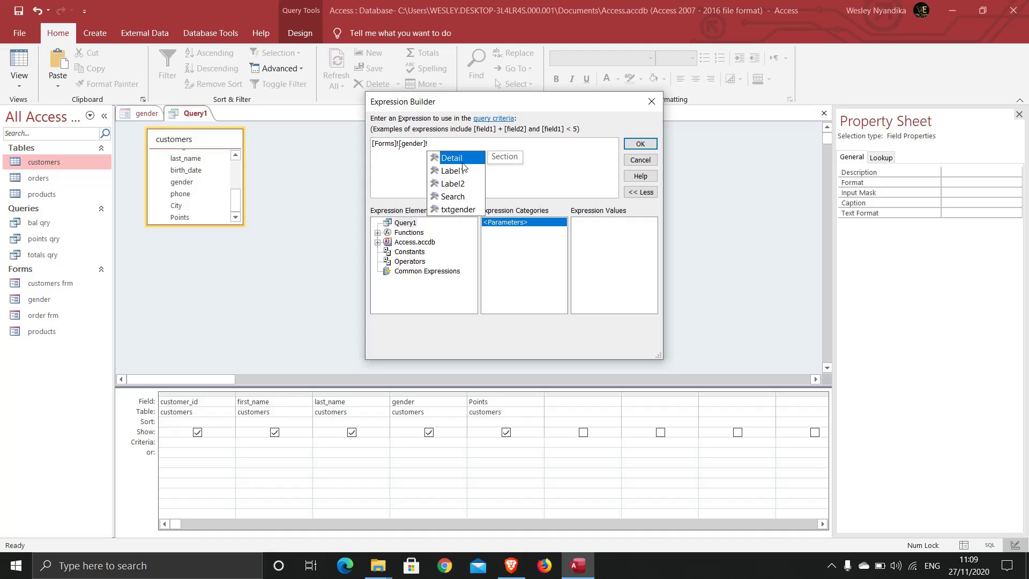
{"action": "double_click", "coordinate": [455, 209]}
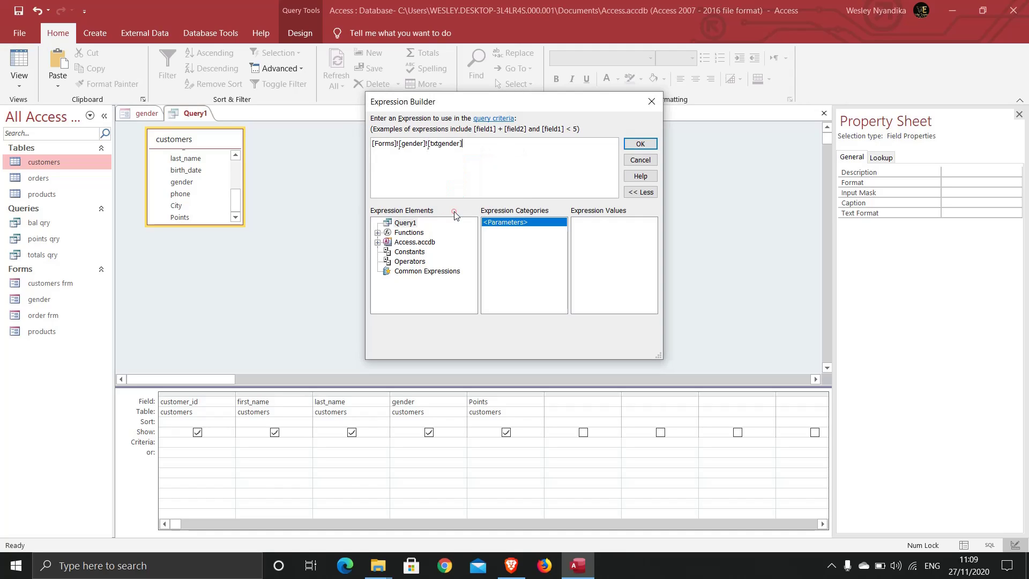
{"action": "left_click", "coordinate": [451, 158]}
{"action": "left_click", "coordinate": [639, 145]}
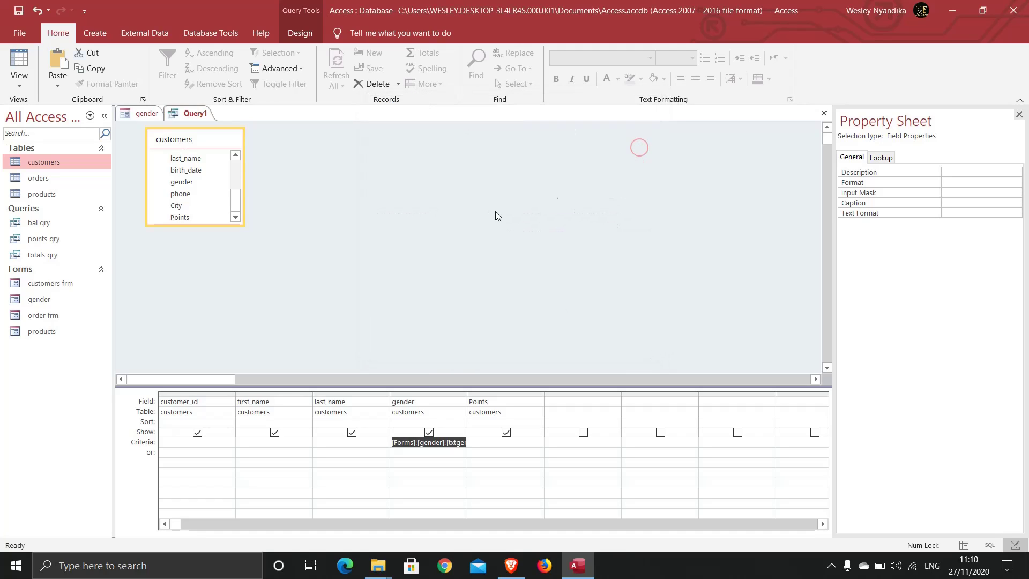
Save the query under the name gender.
{"action": "right_click", "coordinate": [199, 114]}
{"action": "left_click", "coordinate": [204, 118]}
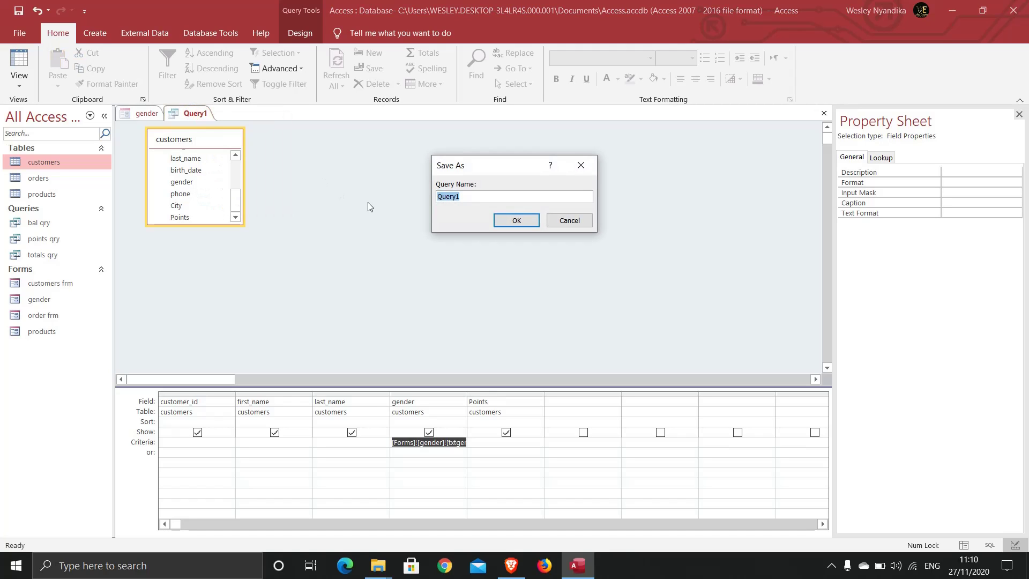
{"action": "type", "text": "gender"}
{"action": "left_click", "coordinate": [513, 221]}
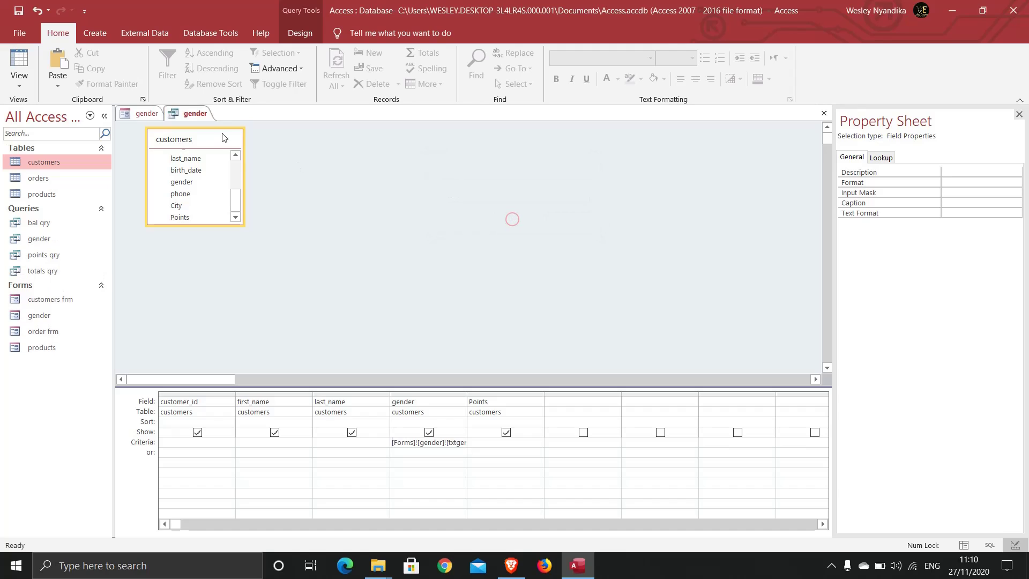
Close the gender query and return to the gender form's design.
{"action": "right_click", "coordinate": [199, 119]}
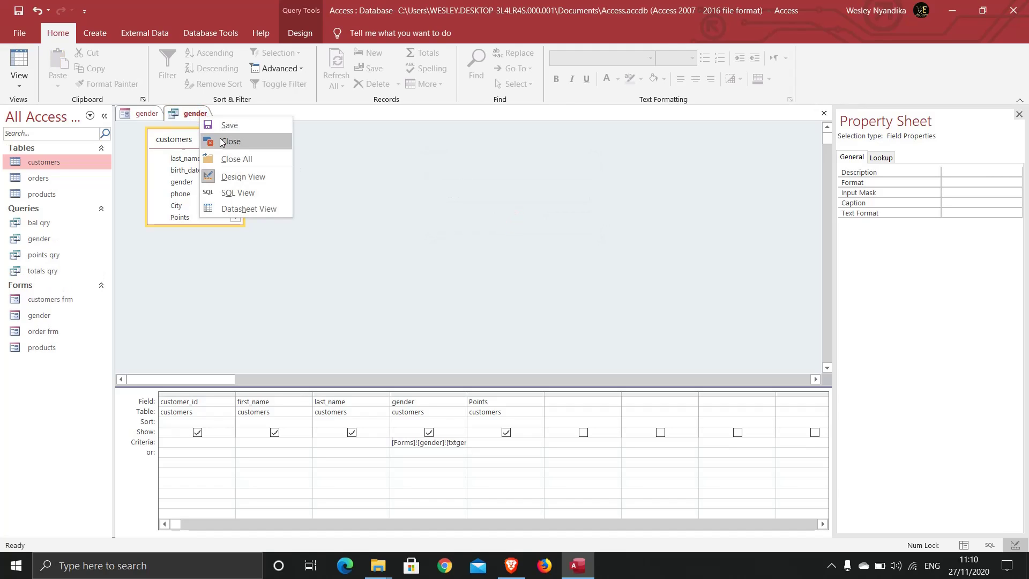
{"action": "left_click", "coordinate": [219, 141]}
{"action": "left_click", "coordinate": [156, 121]}
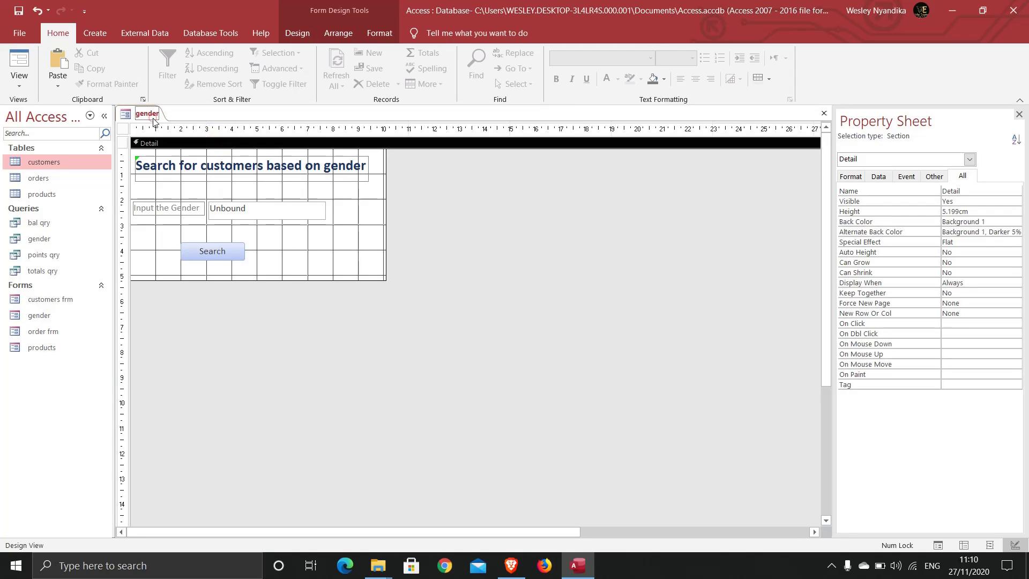
Open the Macro Builder for the Search button's click event.
{"action": "left_click", "coordinate": [220, 252]}
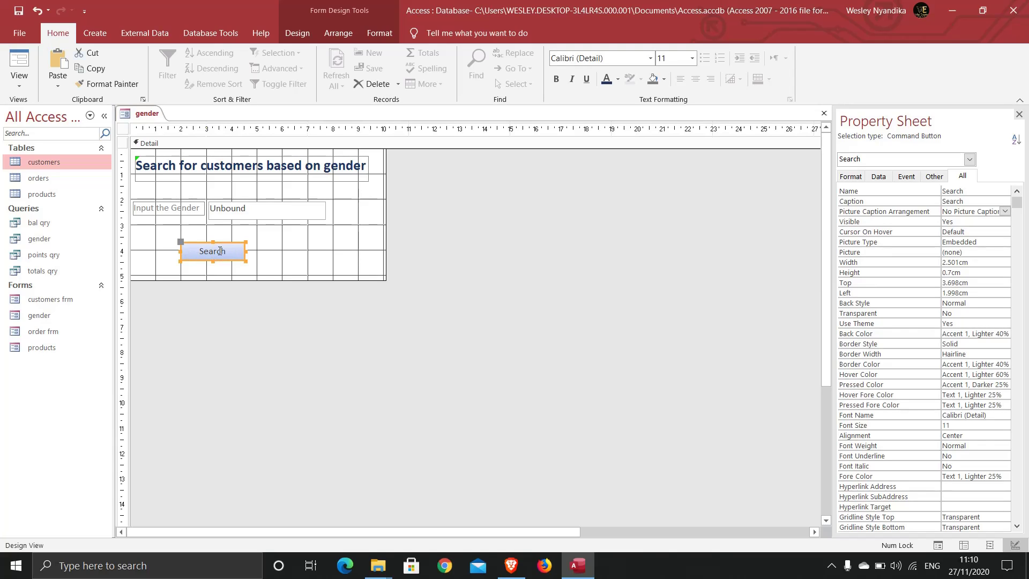
{"action": "right_click", "coordinate": [217, 252]}
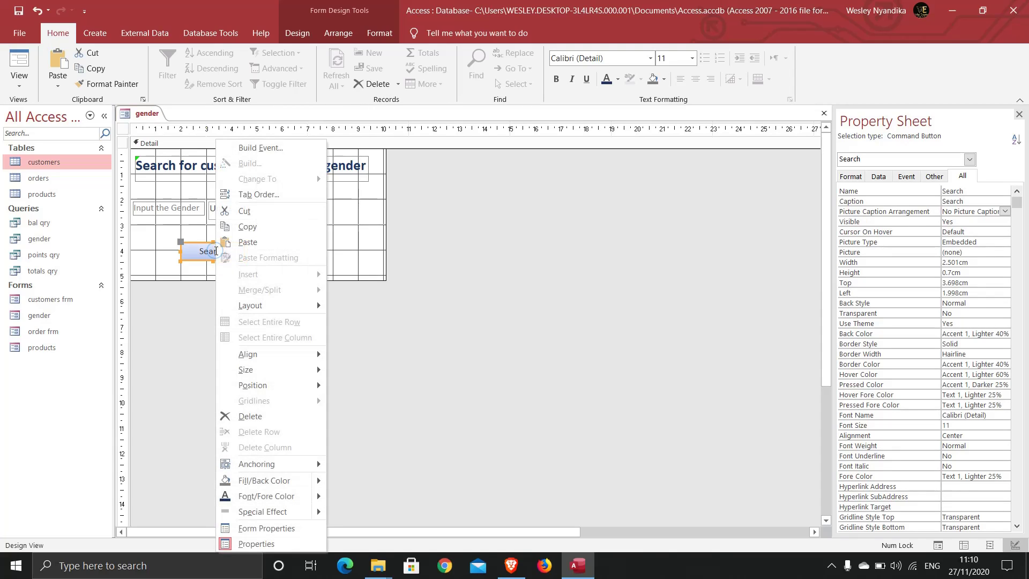
{"action": "left_click", "coordinate": [258, 150]}
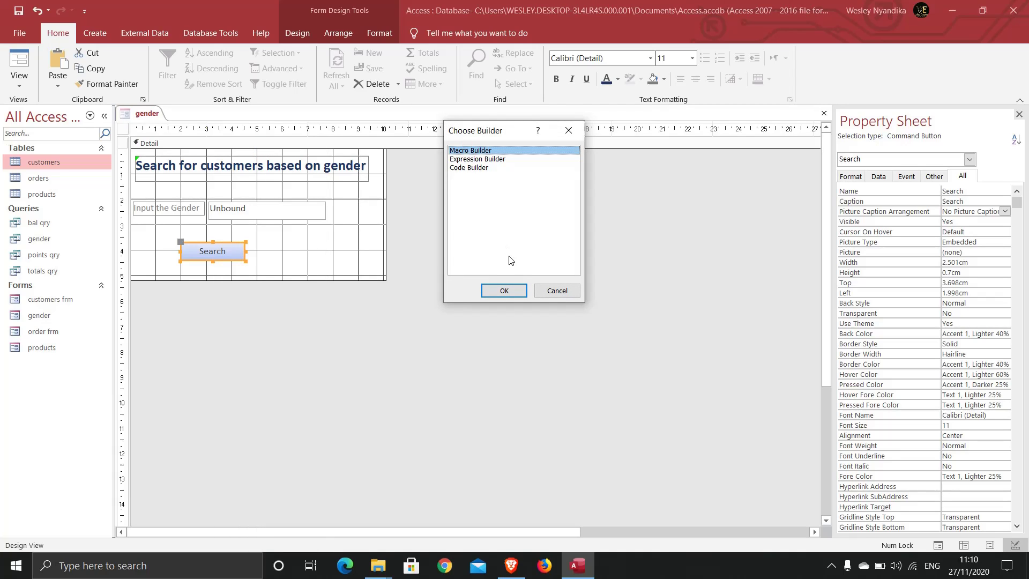
{"action": "left_click", "coordinate": [507, 291]}
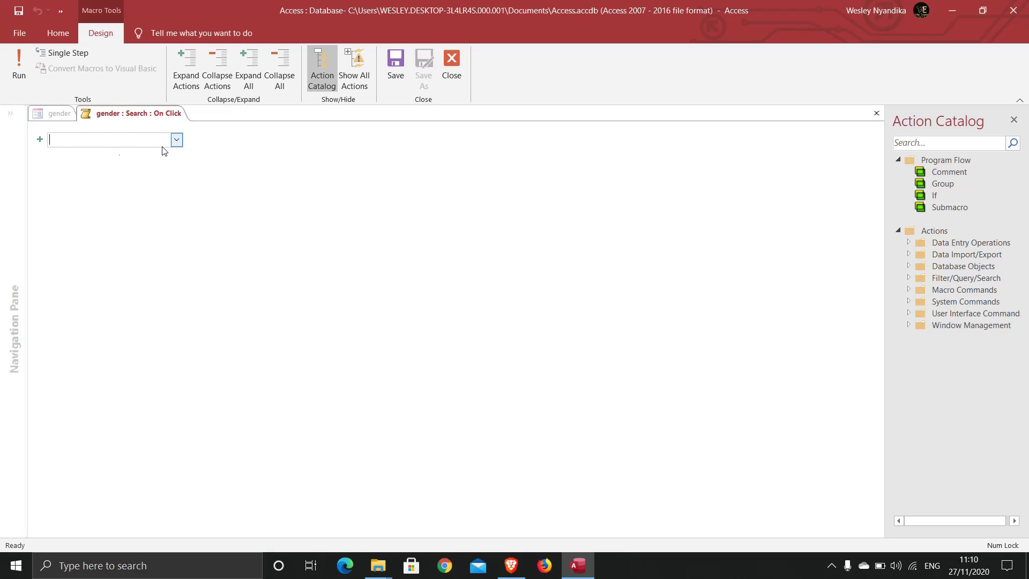
Add an OpenQuery action to the Search button's macro.
{"action": "left_click", "coordinate": [176, 141]}
{"action": "left_click", "coordinate": [177, 141]}
{"action": "left_click", "coordinate": [177, 141]}
{"action": "left_click", "coordinate": [177, 141]}
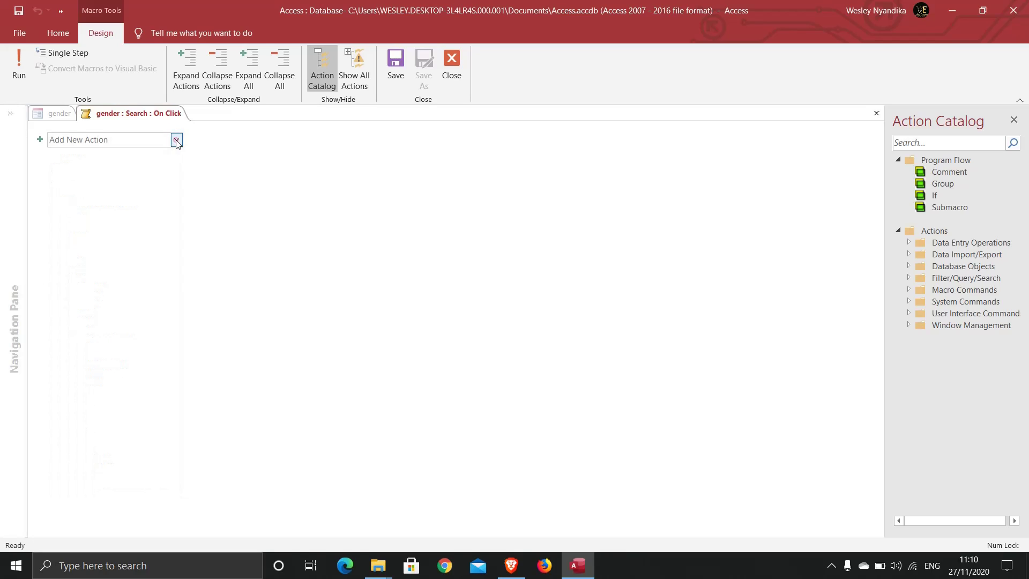
{"action": "left_click", "coordinate": [147, 140]}
{"action": "type", "text": "OpenQuery"}
{"action": "left_click", "coordinate": [132, 139]}
{"action": "key", "text": "Return"}
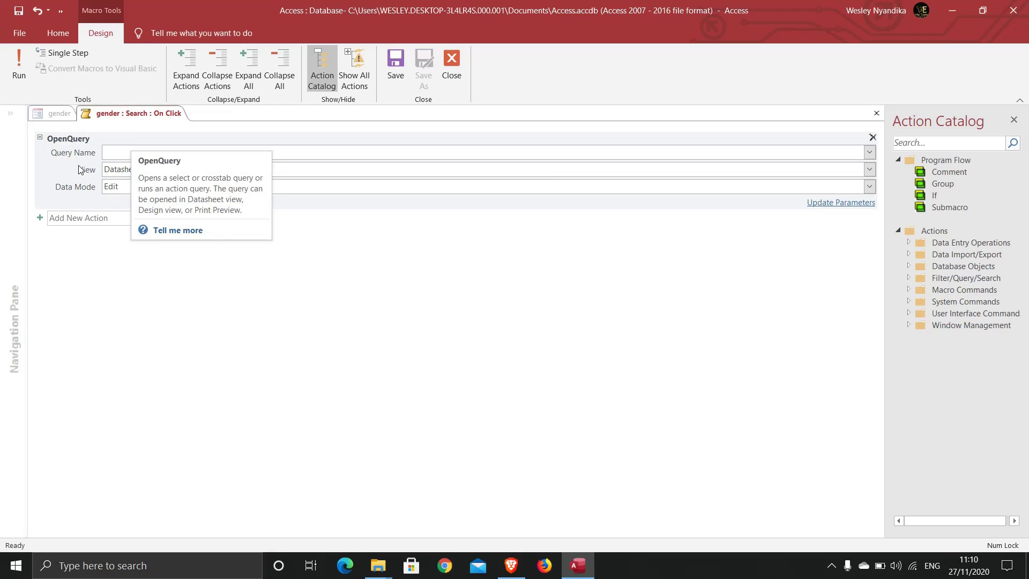
Set the OpenQuery action to open the gender query, and save and close the macro.
{"action": "left_click", "coordinate": [131, 153]}
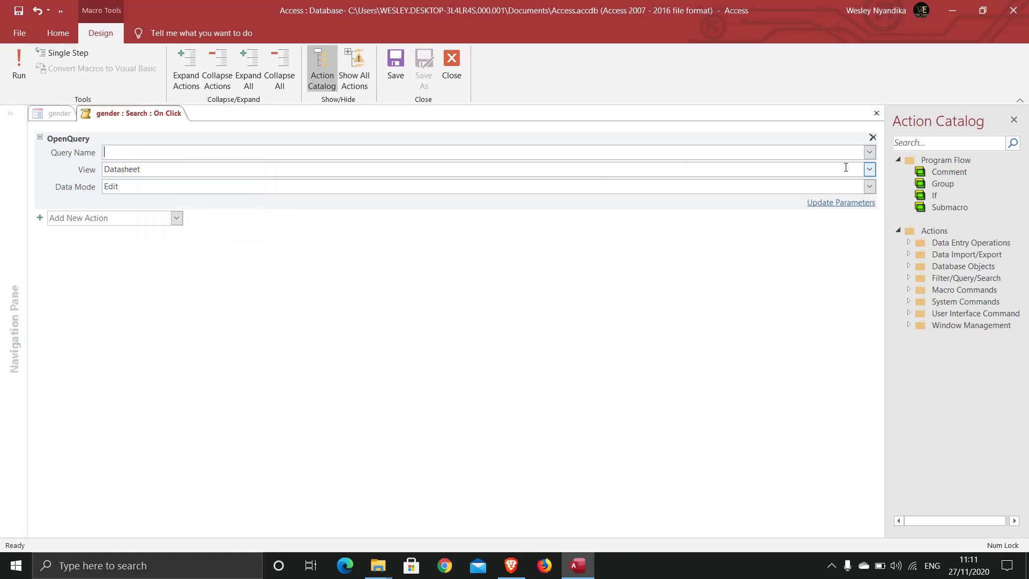
{"action": "left_click", "coordinate": [870, 153]}
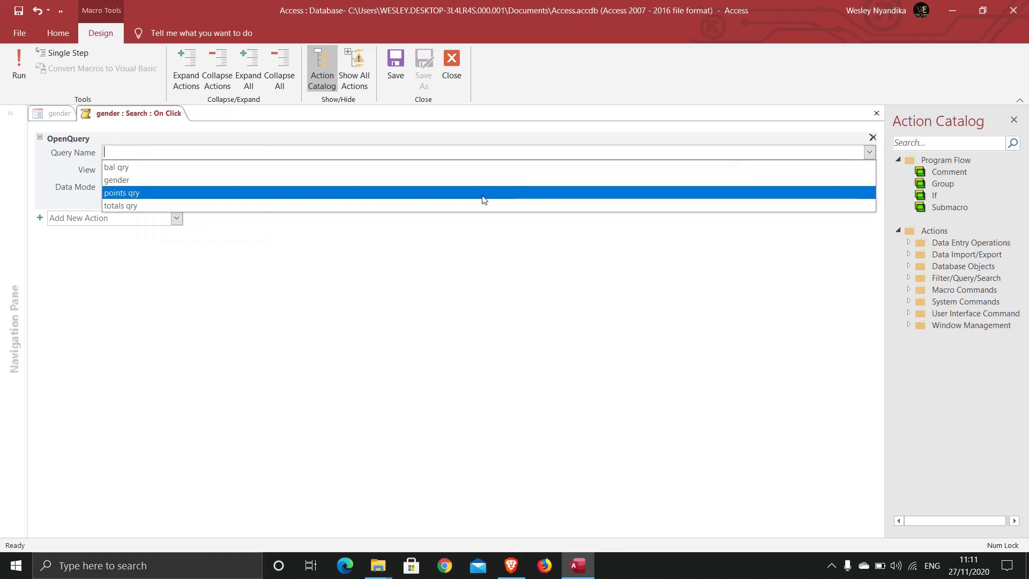
{"action": "left_click", "coordinate": [428, 183]}
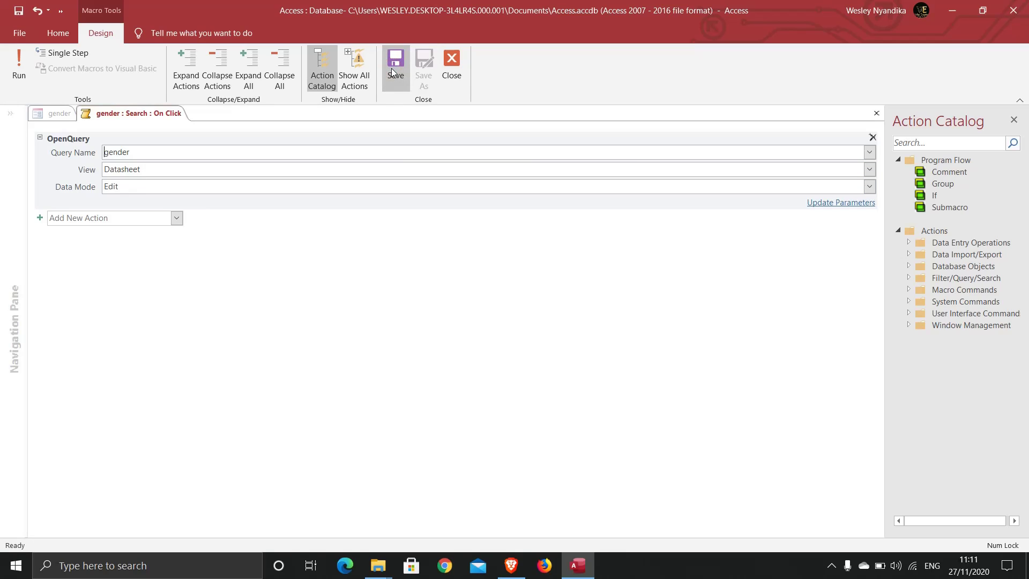
{"action": "left_click", "coordinate": [452, 70]}
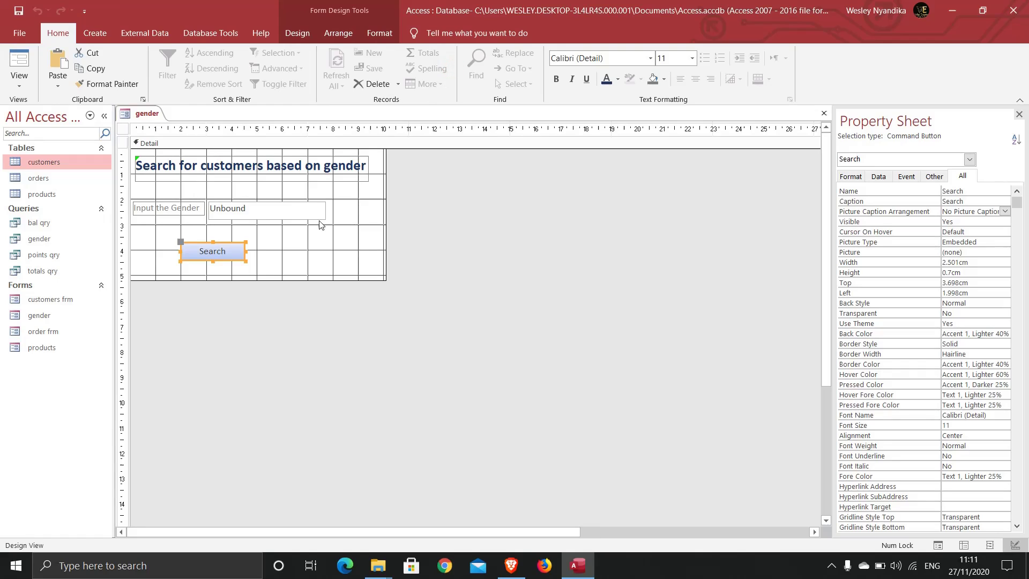
Display the gender form in Form View and run a search for male customers.
{"action": "right_click", "coordinate": [145, 117]}
{"action": "left_click", "coordinate": [144, 116]}
{"action": "right_click", "coordinate": [142, 115]}
{"action": "left_click", "coordinate": [180, 175]}
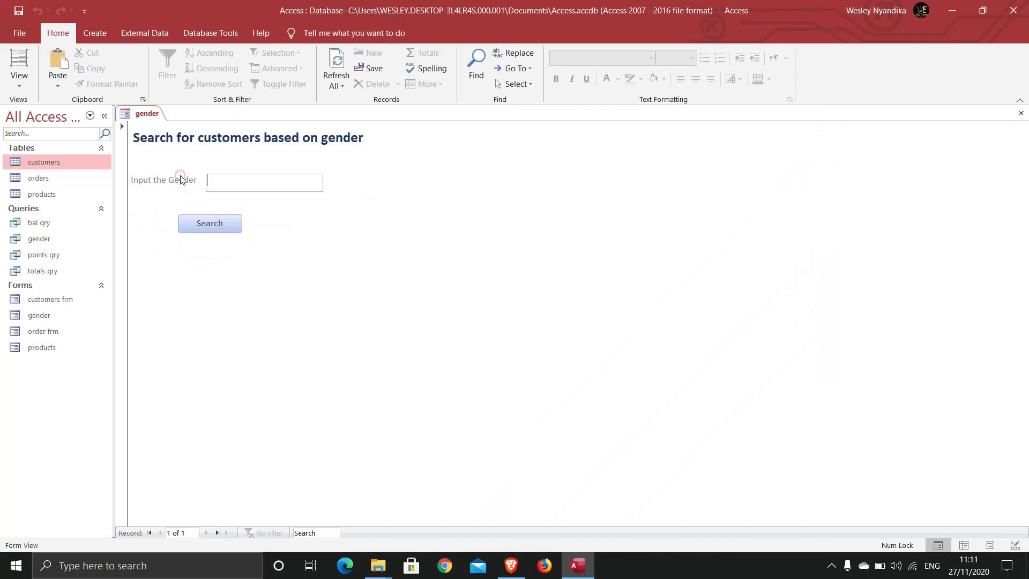
{"action": "left_click", "coordinate": [227, 181]}
{"action": "type", "text": "male"}
{"action": "left_click", "coordinate": [217, 226]}
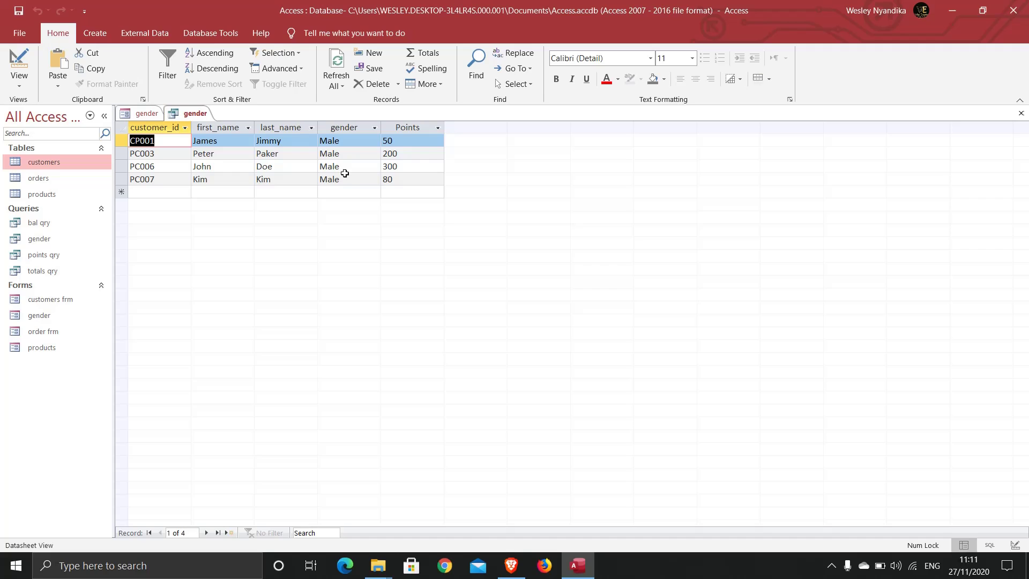
Close the query results and run the form's search for female customers.
{"action": "right_click", "coordinate": [185, 113]}
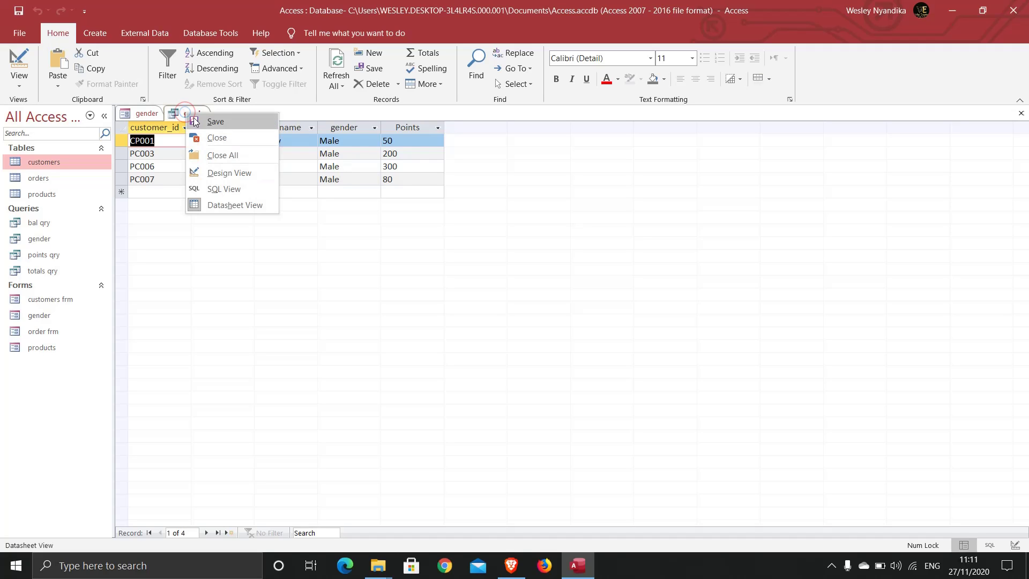
{"action": "left_click", "coordinate": [209, 137]}
{"action": "left_click_drag", "start_coordinate": [230, 181], "coordinate": [203, 182]}
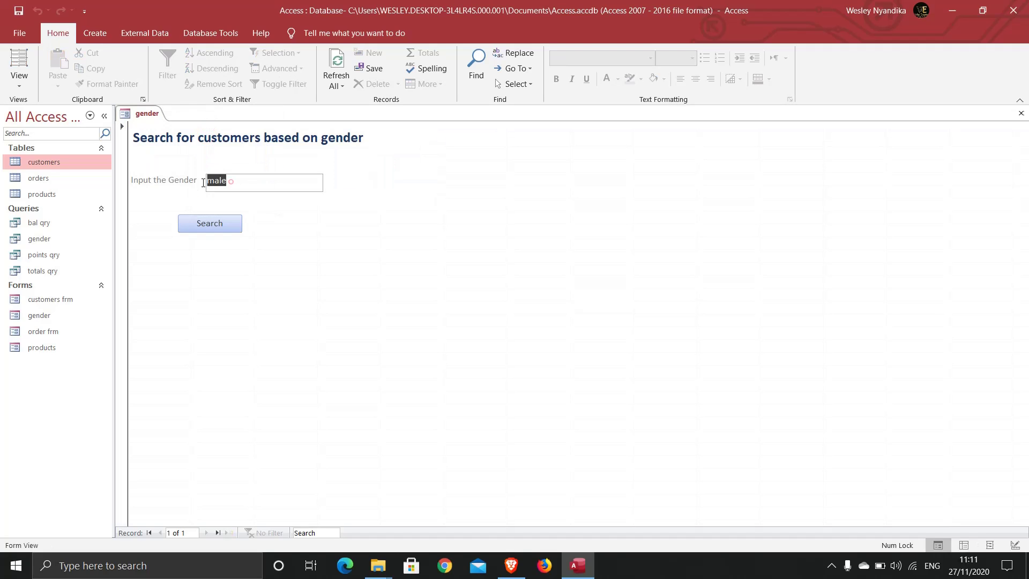
{"action": "type", "text": "femal"}
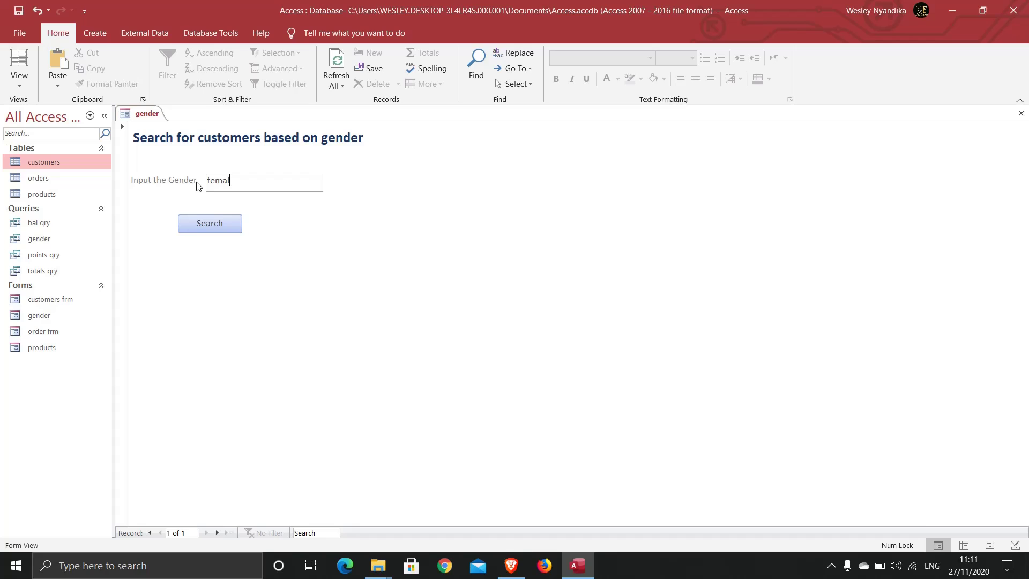
{"action": "left_click", "coordinate": [212, 223]}
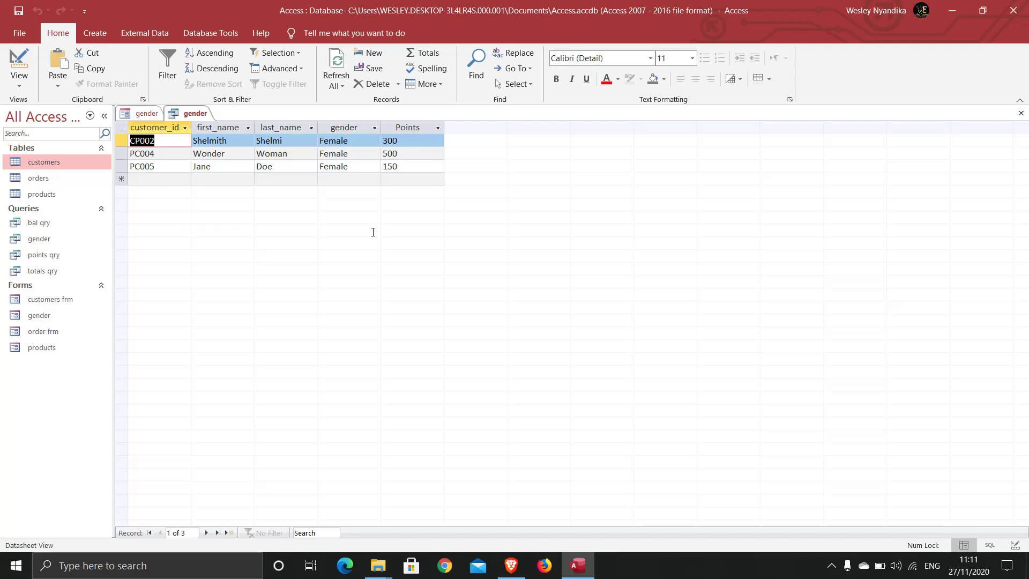
Compare the gender entered in the form's text box with the records returned by the gender query.
{"action": "left_click", "coordinate": [143, 113]}
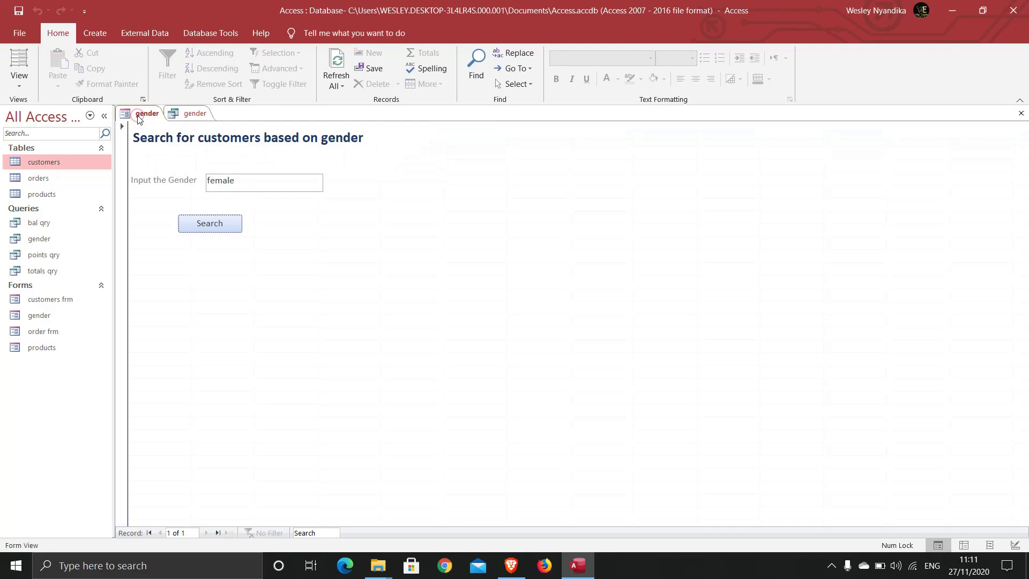
{"action": "left_click", "coordinate": [188, 115]}
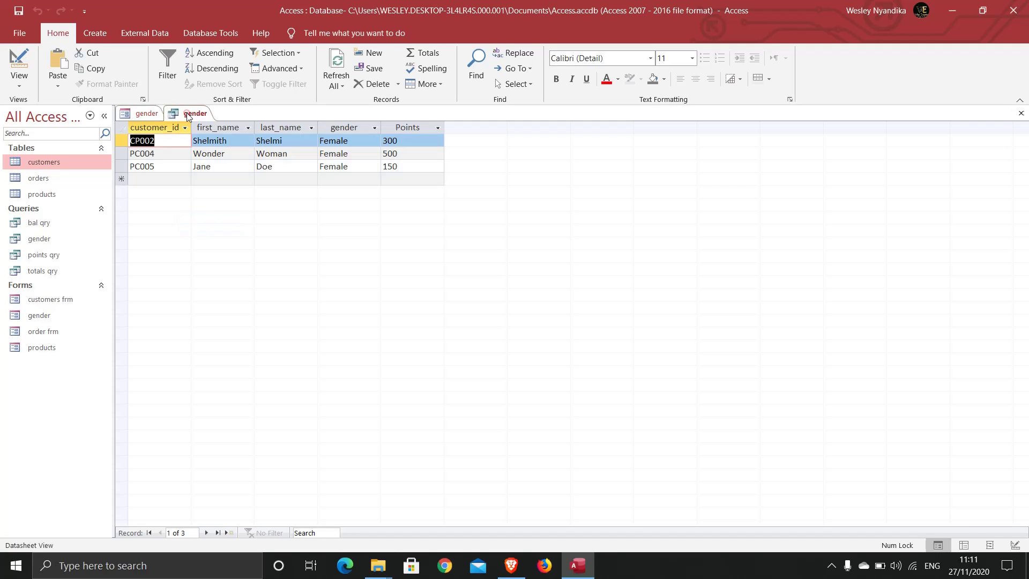
{"action": "left_click", "coordinate": [145, 114]}
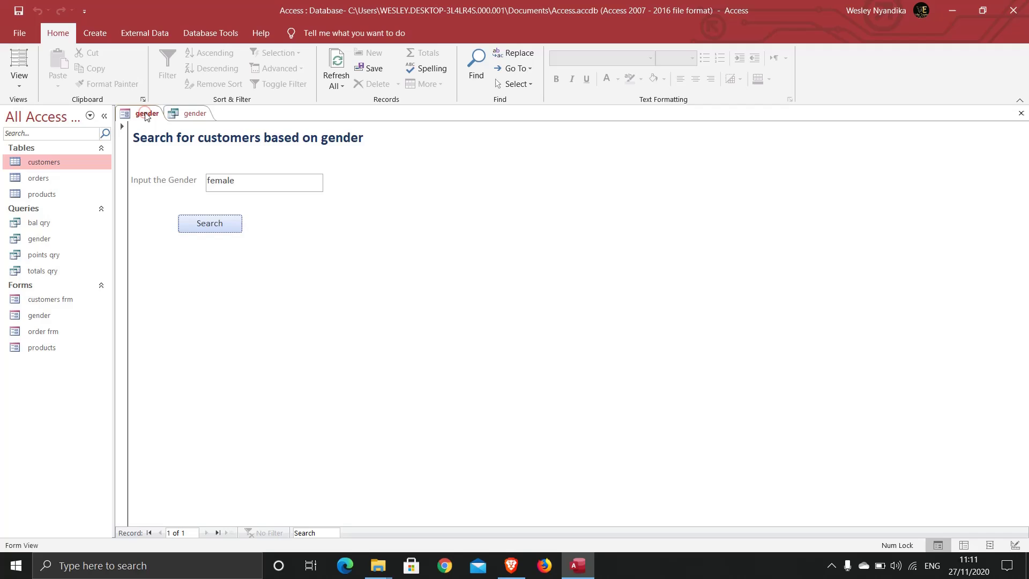
{"action": "left_click", "coordinate": [190, 113]}
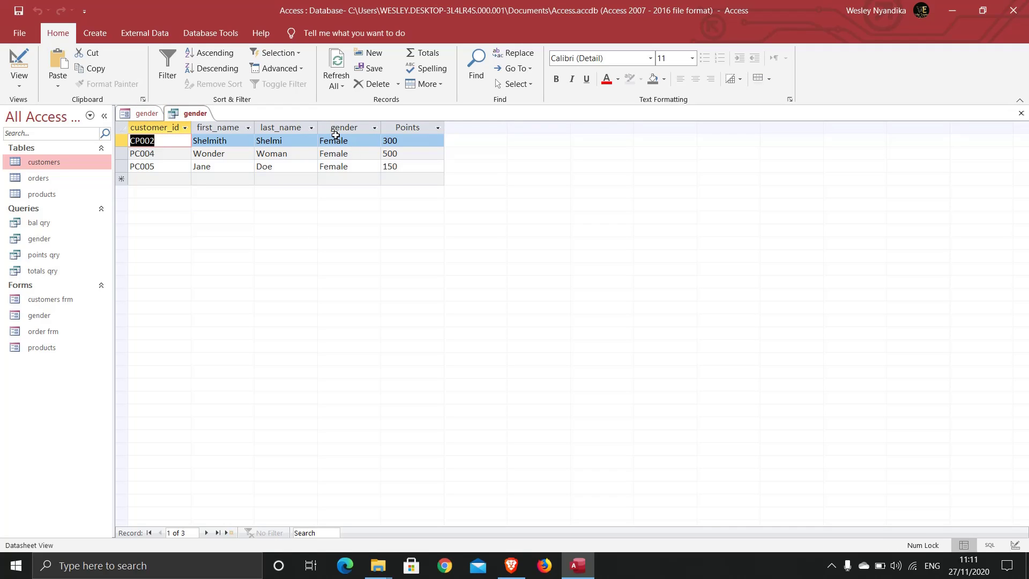
{"action": "left_click", "coordinate": [146, 114]}
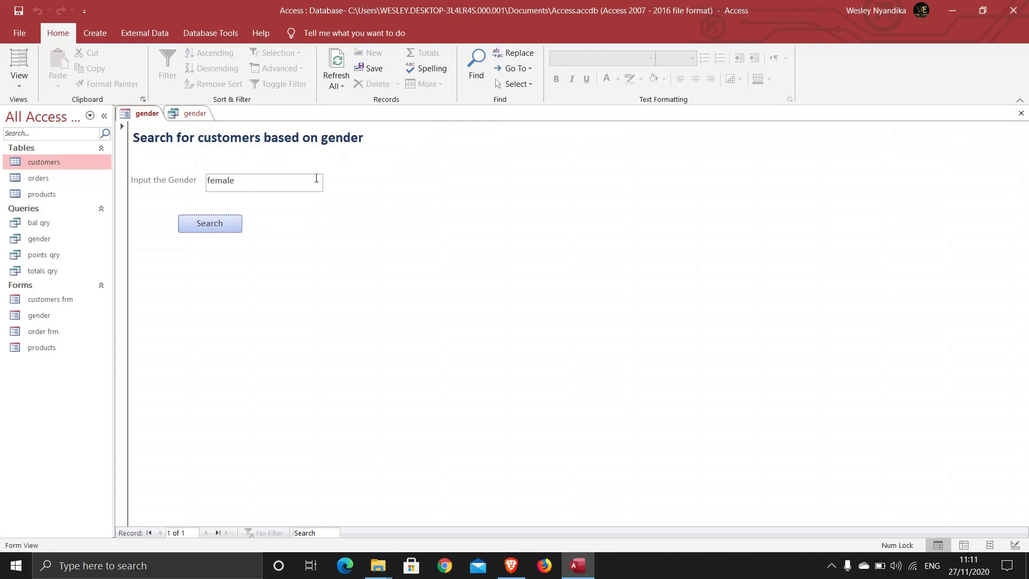
{"action": "double_click", "coordinate": [247, 183]}
{"action": "key", "text": "ctrl+c"}
{"action": "left_click", "coordinate": [241, 181]}
{"action": "left_click", "coordinate": [189, 115]}
{"action": "left_click", "coordinate": [156, 117]}
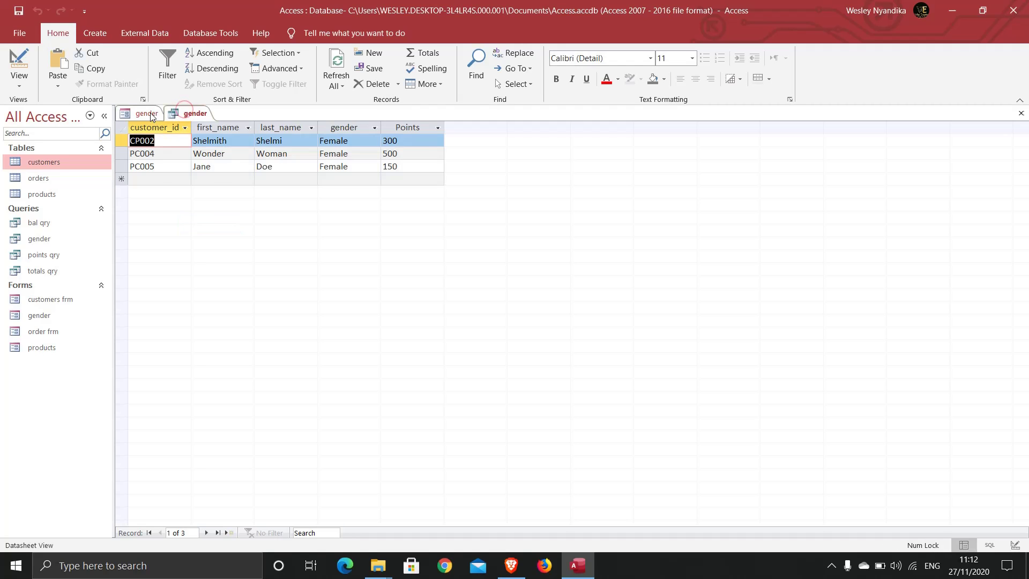
{"action": "left_click", "coordinate": [186, 115]}
{"action": "left_click", "coordinate": [148, 114]}
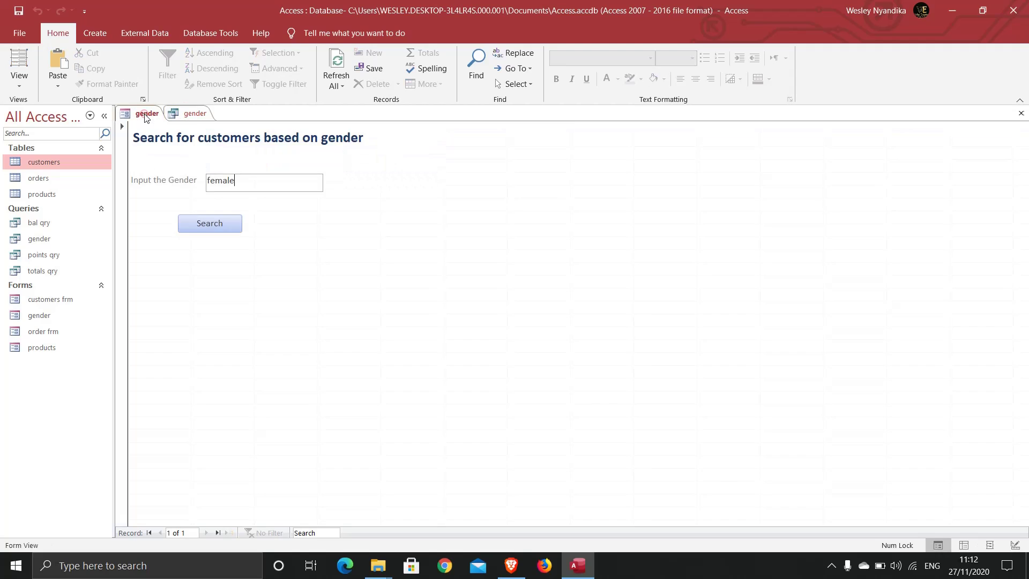
{"action": "left_click", "coordinate": [193, 115]}
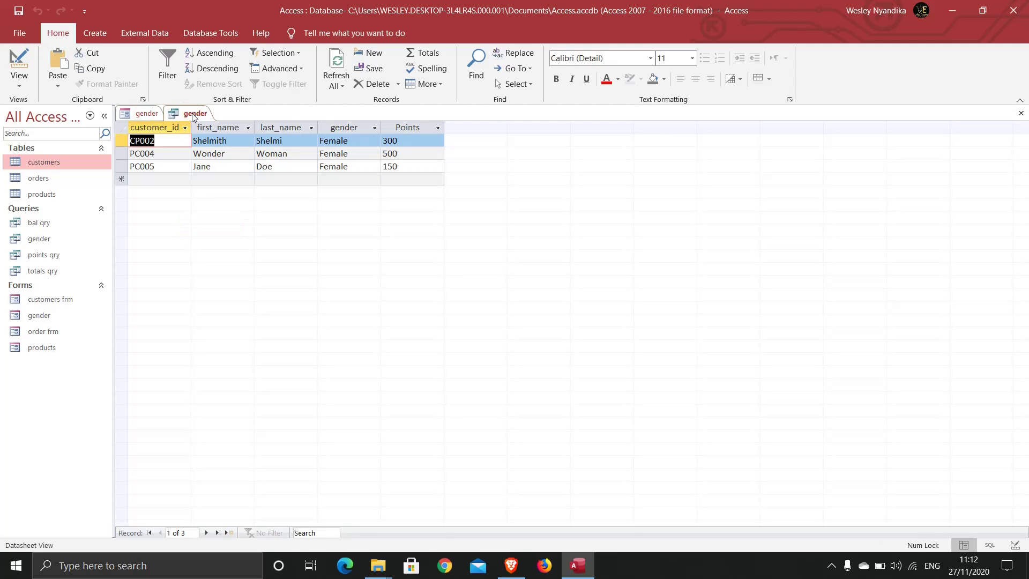
{"action": "left_click", "coordinate": [152, 113]}
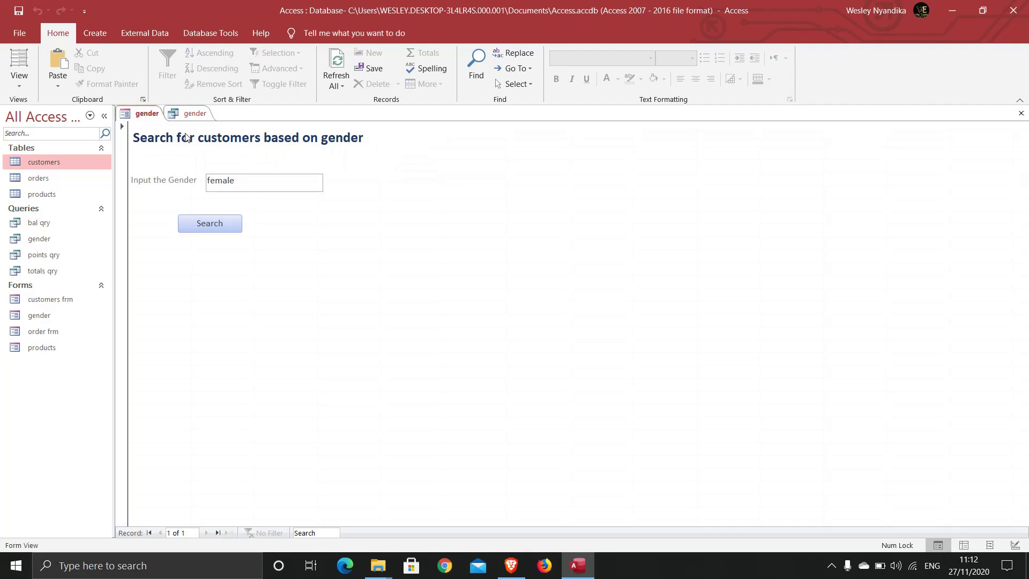
{"action": "left_click", "coordinate": [238, 187]}
Switch the gender query to Design View to examine the criteria of its gender field.
{"action": "left_click", "coordinate": [189, 114]}
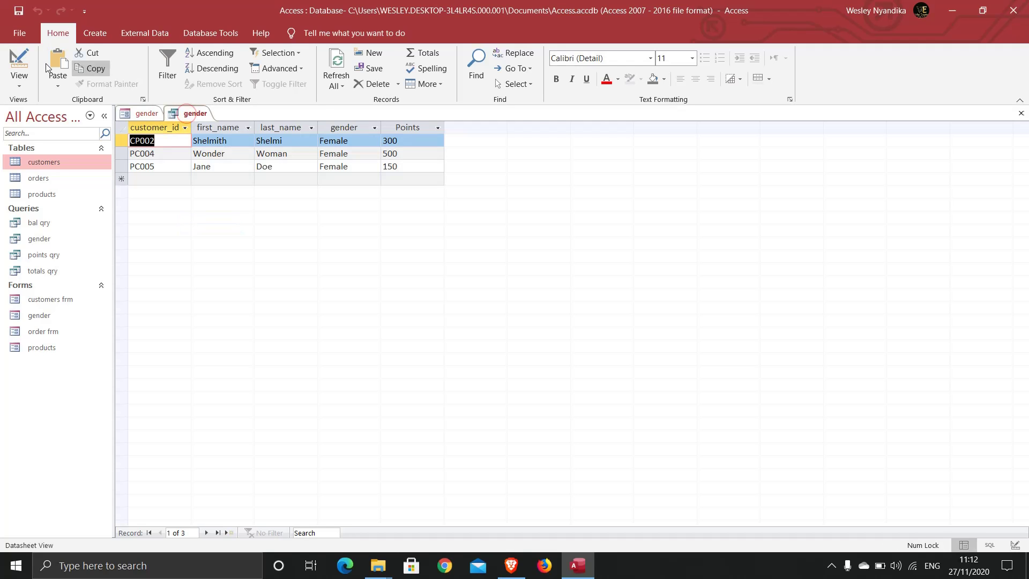
{"action": "left_click", "coordinate": [24, 63]}
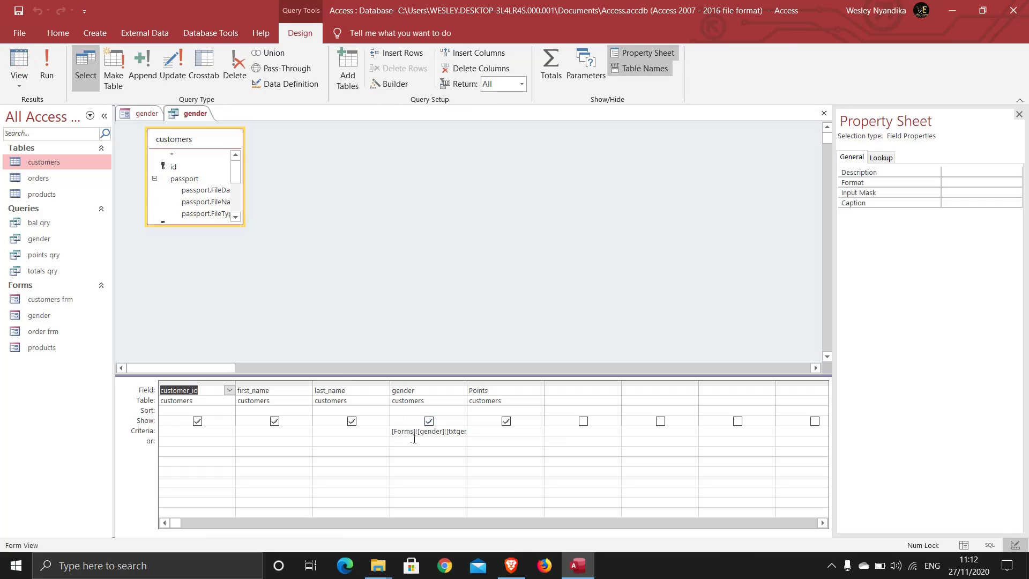